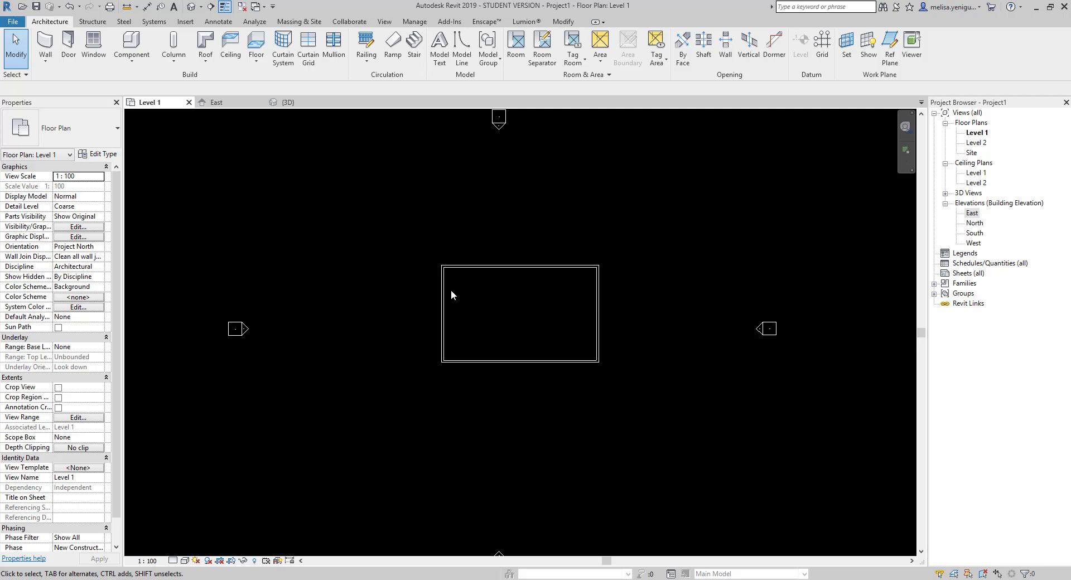
- Zoom into the rectangular Generic - 8" room and select one of its walls
scroll(446, 296, up, 3)
scroll(443, 310, up, 1)
click(443, 310)
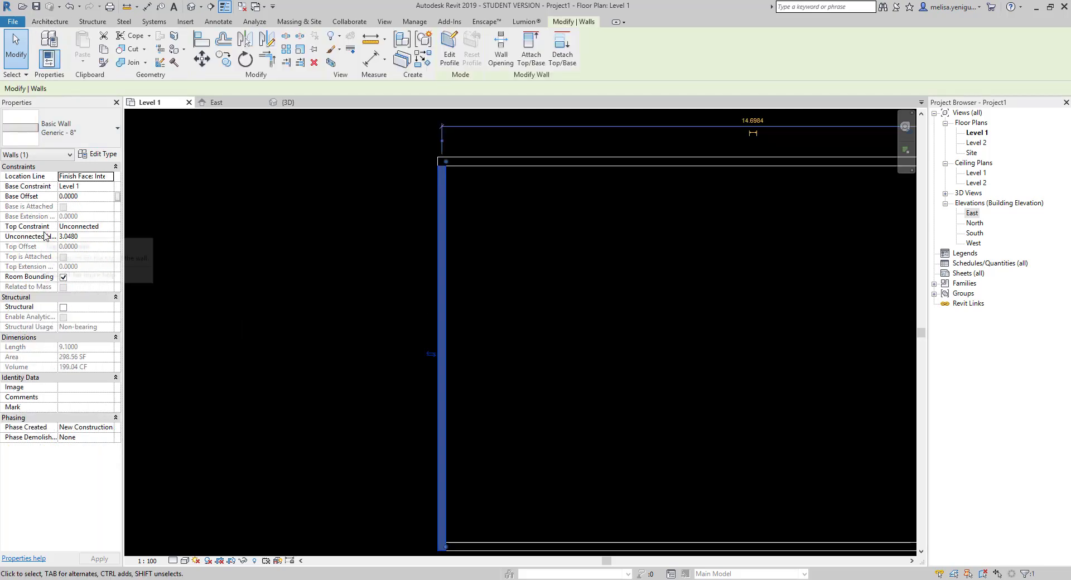
- Confirm in the Type Selector that the wall stays Generic - 8"
click(118, 134)
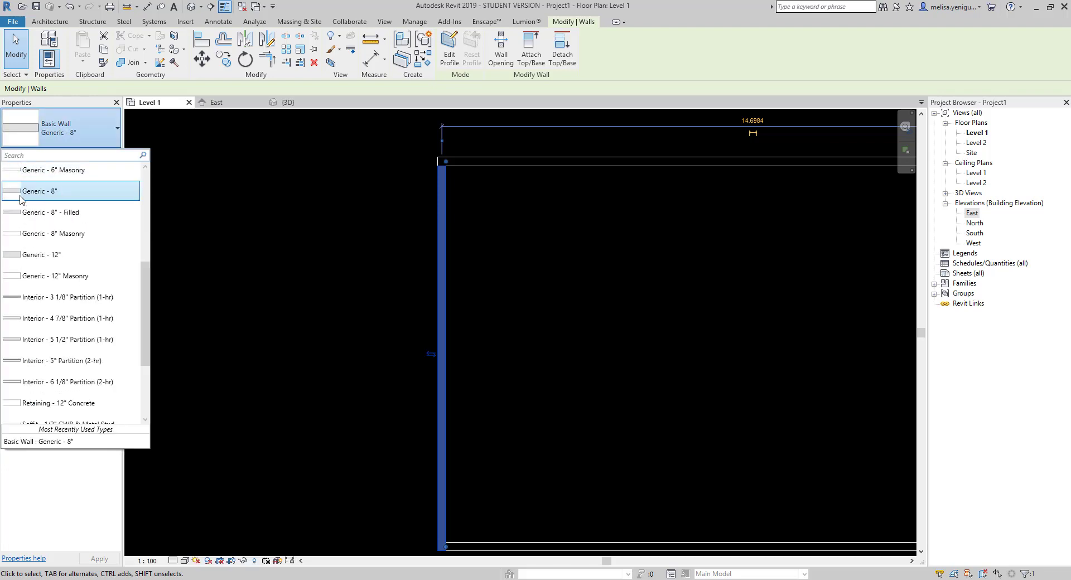
click(79, 132)
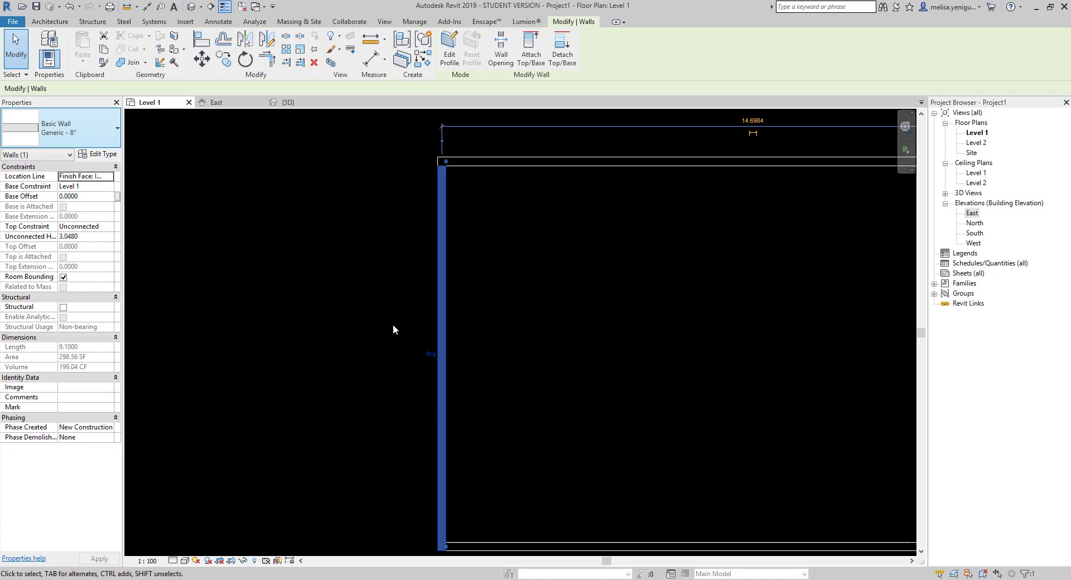
scroll(463, 371, up, 2)
scroll(441, 364, up, 2)
- Measure the wall thickness as 0.2032, then reselect the left wall and view its type properties
key(Escape)
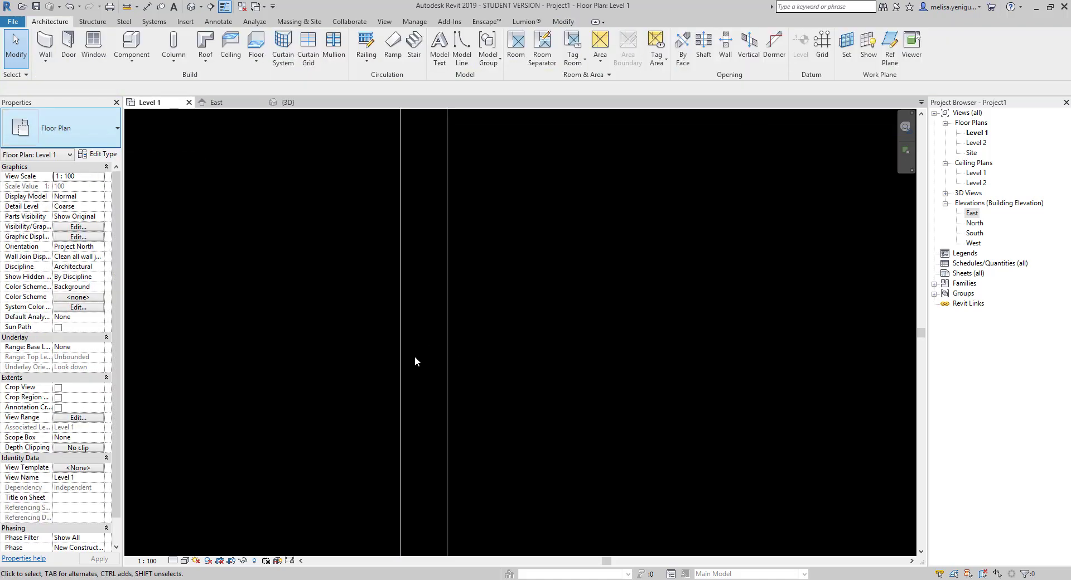
click(396, 349)
click(457, 353)
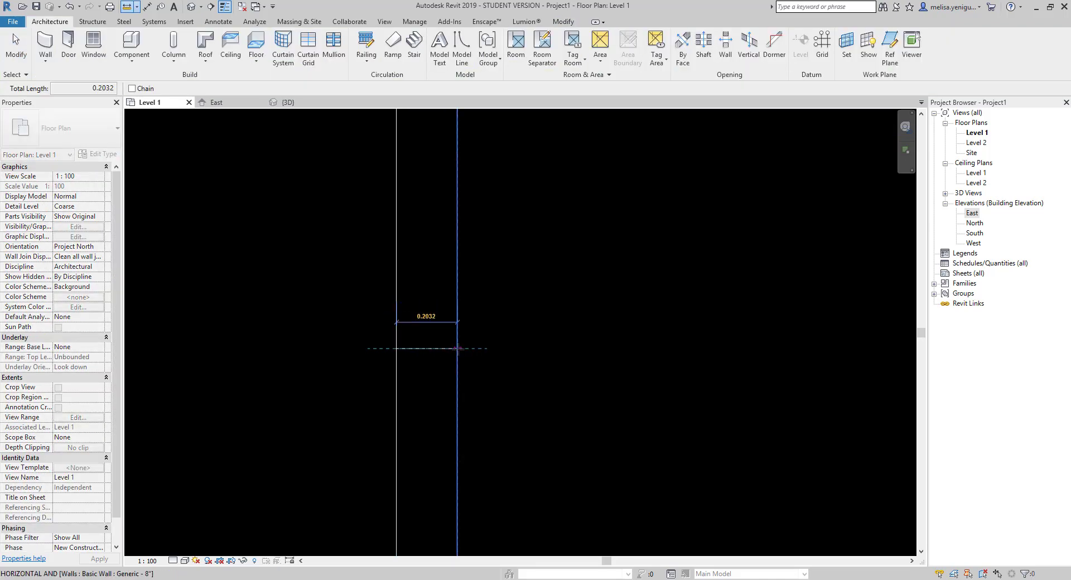
key(Escape)
key(Escape)
scroll(417, 333, down, 2)
scroll(415, 341, down, 3)
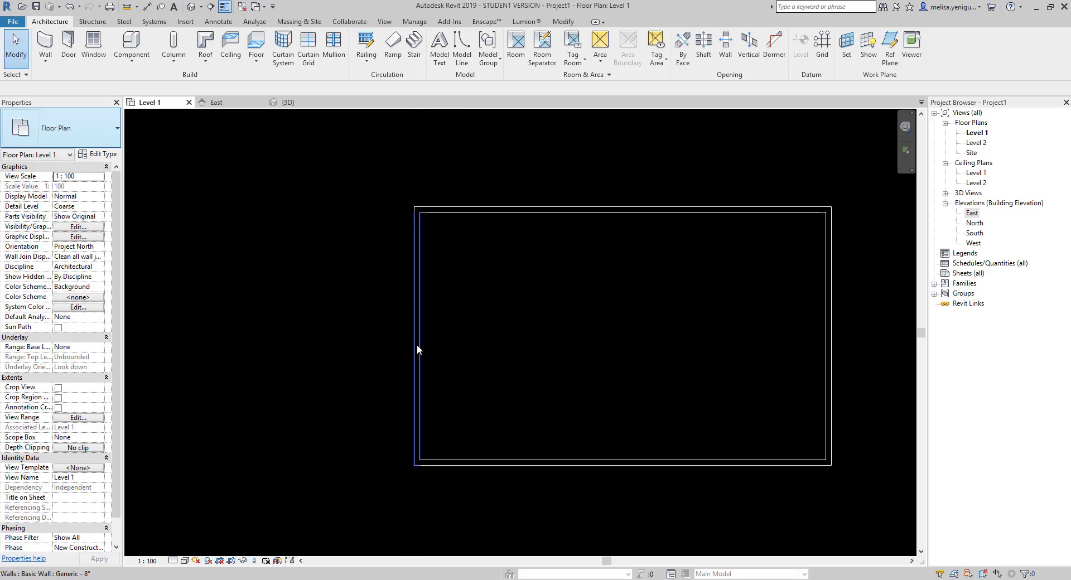
click(421, 319)
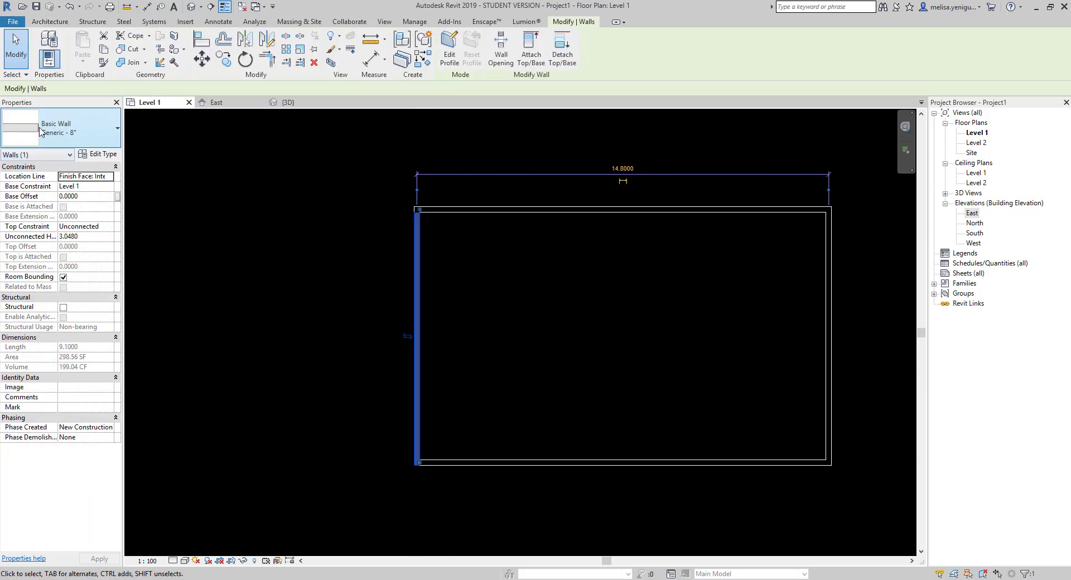
click(100, 155)
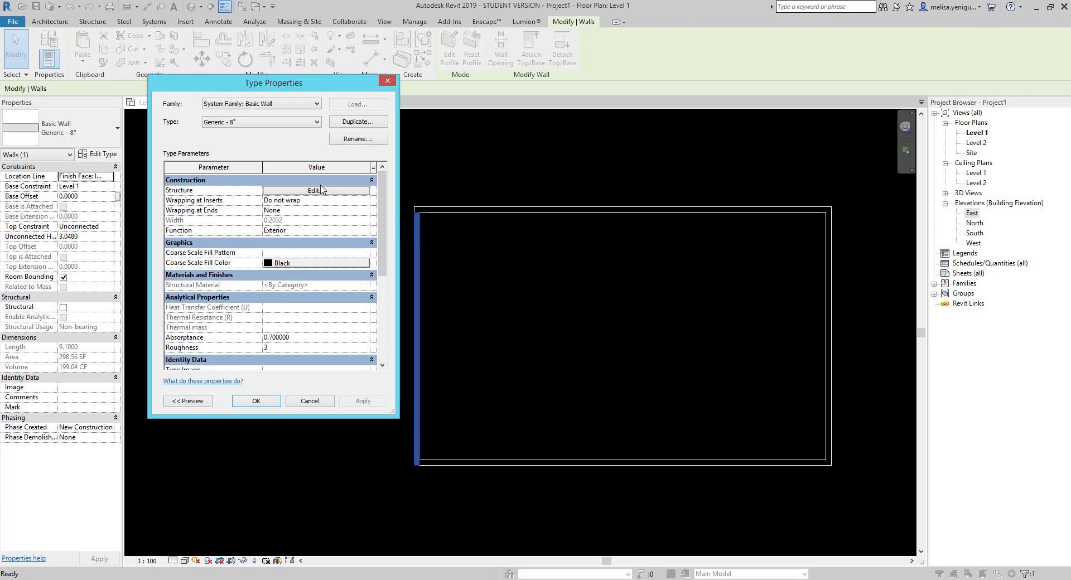
- Duplicate the Generic - 8" wall type as a new type named 10cm
click(285, 122)
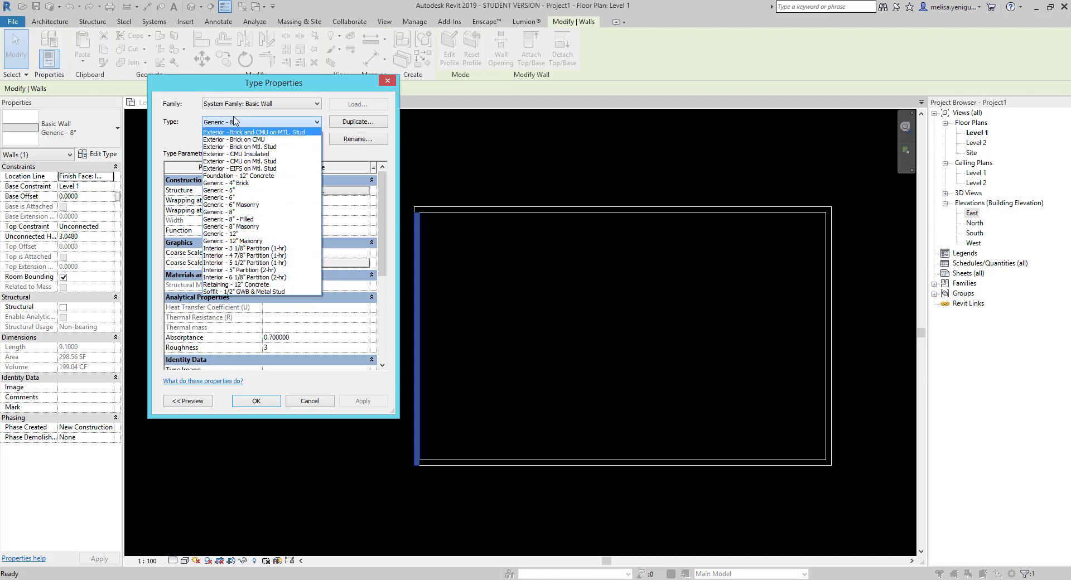
click(235, 121)
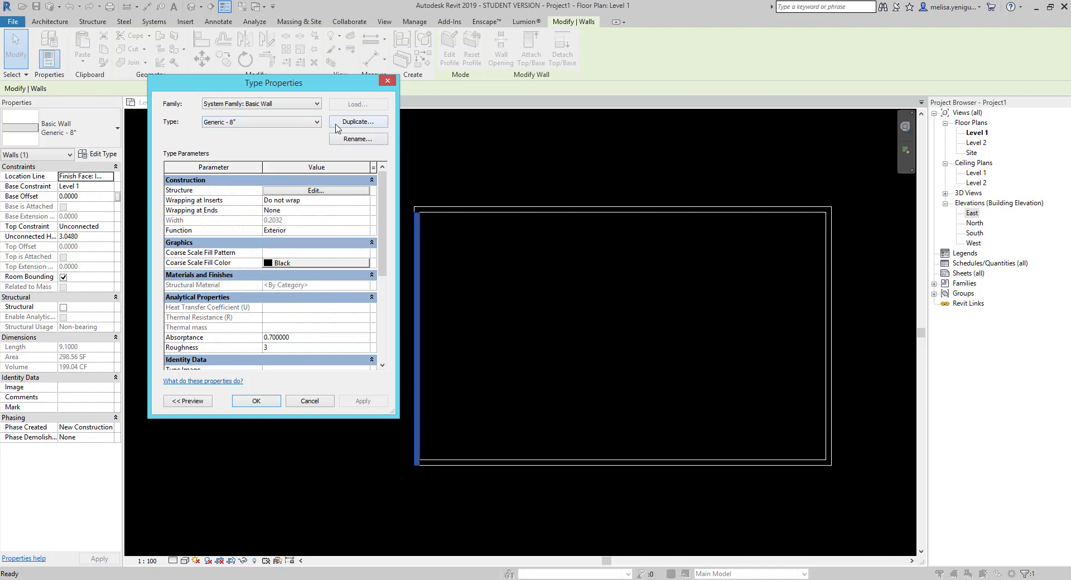
click(358, 123)
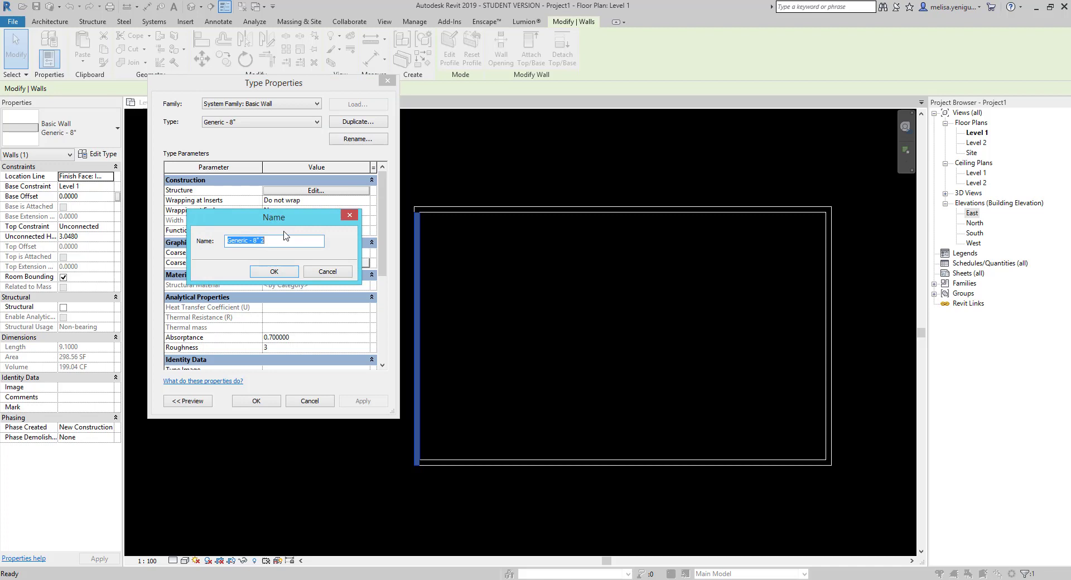
text(10cm)
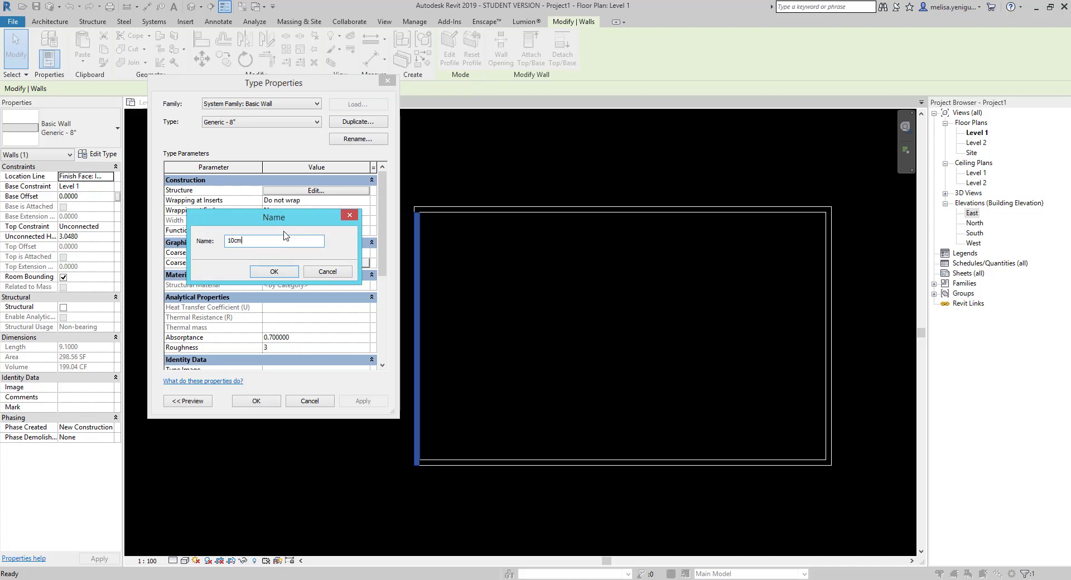
click(274, 272)
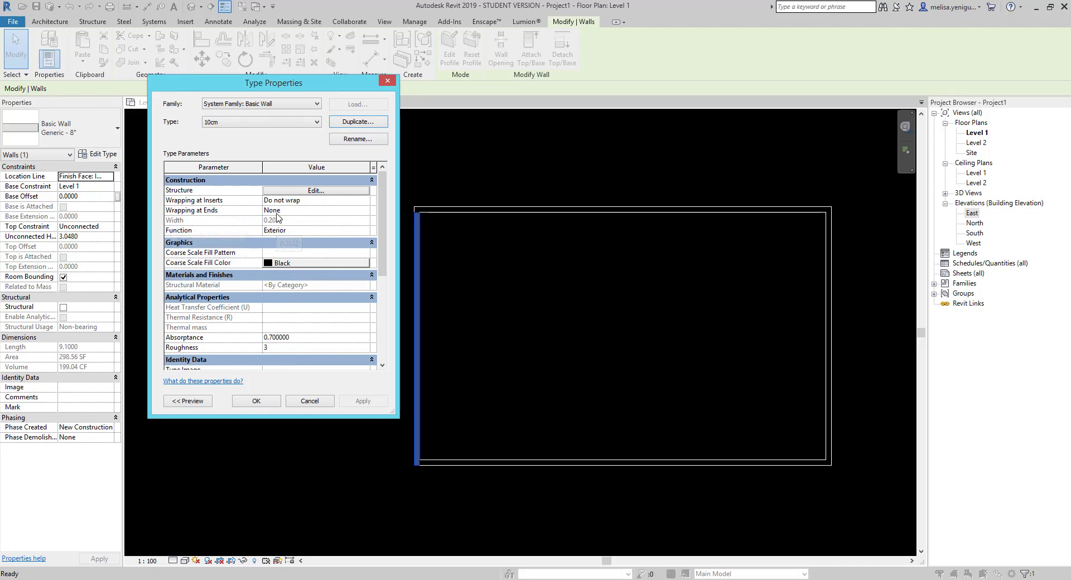
- Set the 10cm type's structure layer thickness to 0.1 and apply it to the wall
click(308, 191)
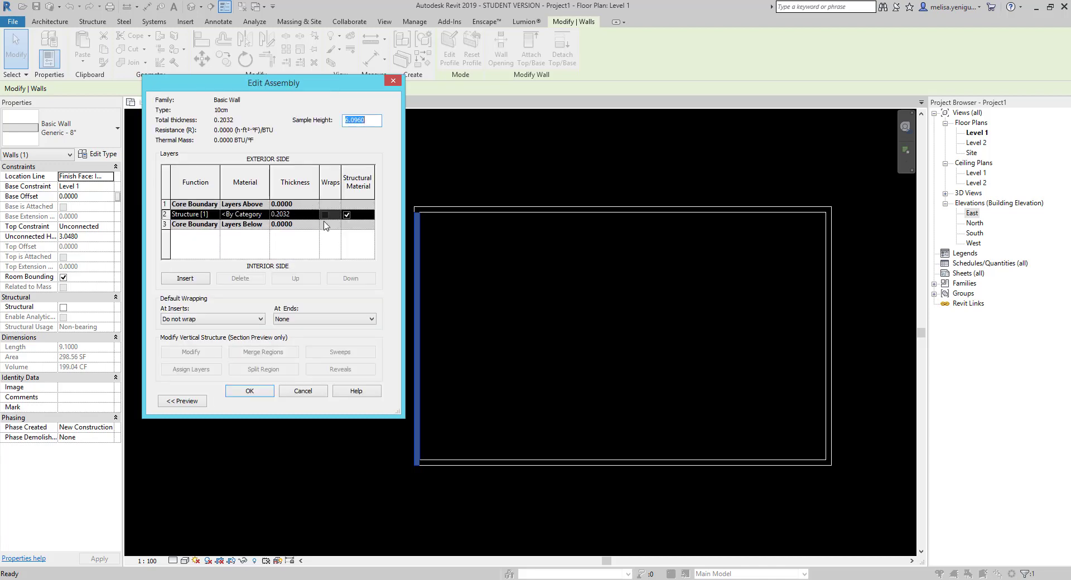
click(297, 216)
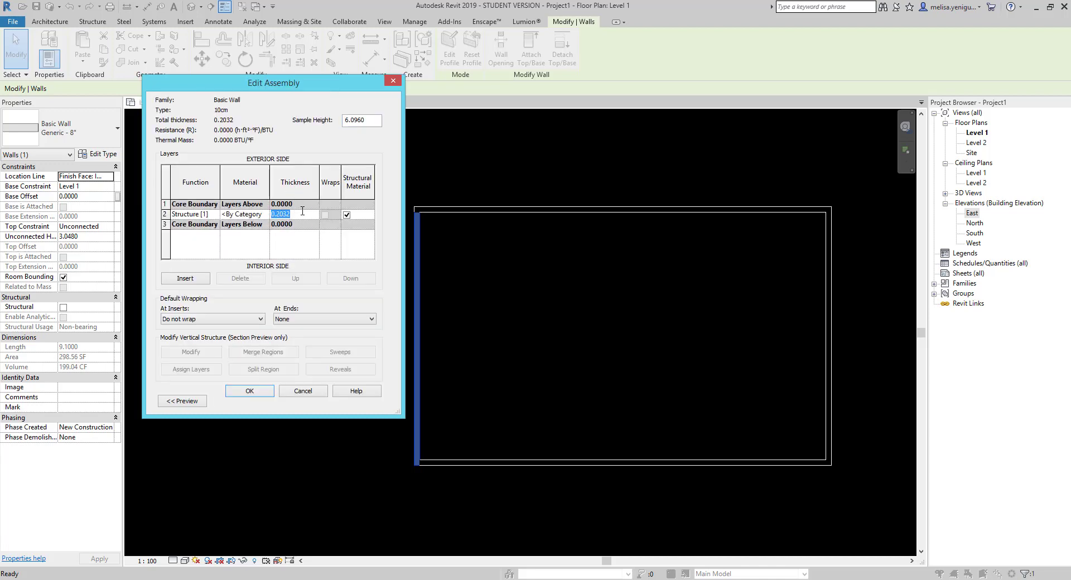
text(0.1)
click(249, 391)
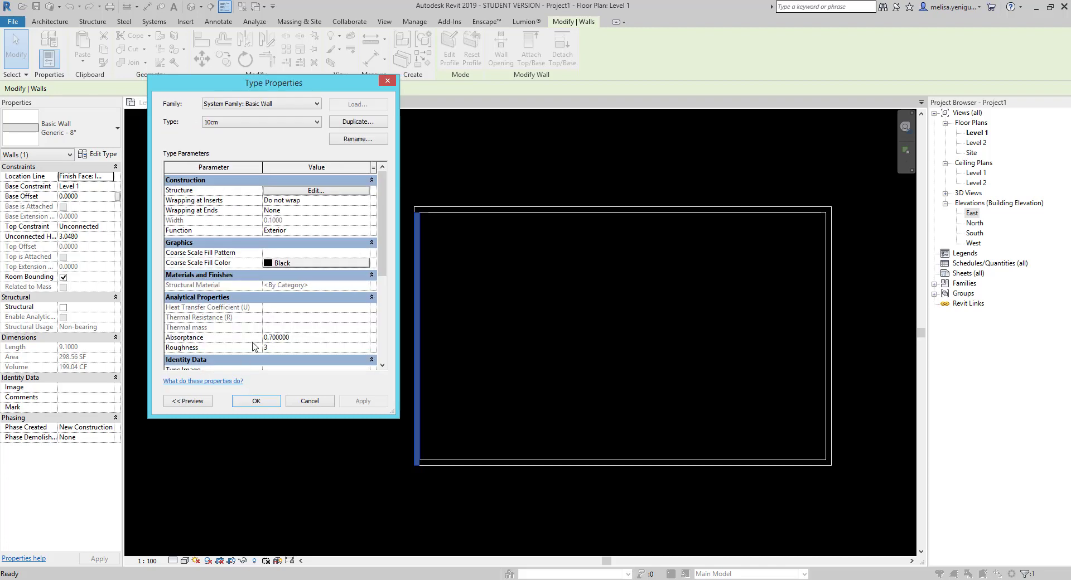
click(258, 404)
- Zoom in and try measuring the slimmer left wall's thickness with ME
click(444, 283)
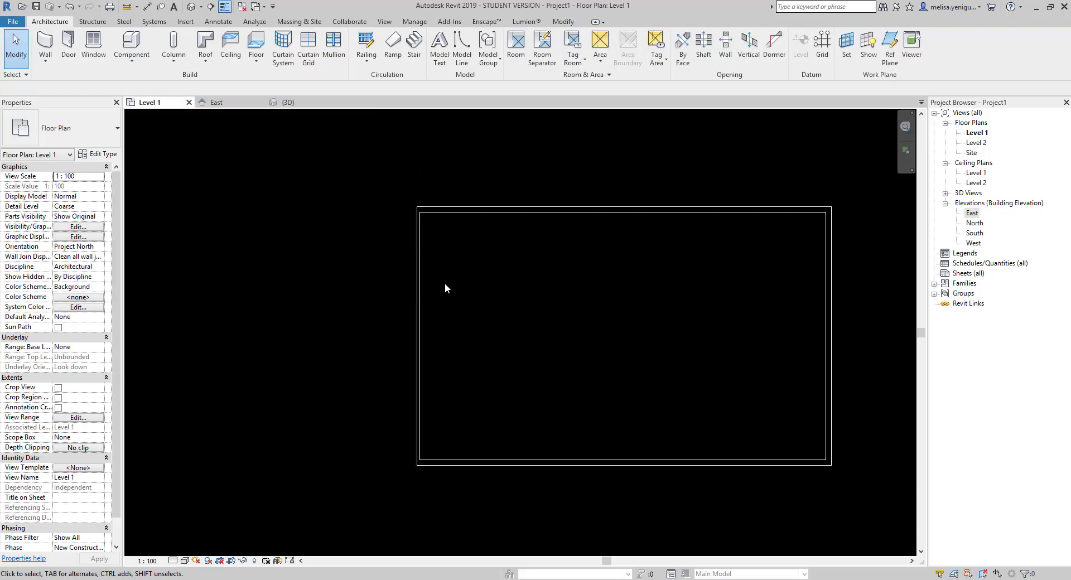
scroll(420, 274, up, 3)
scroll(418, 296, up, 4)
scroll(419, 298, up, 2)
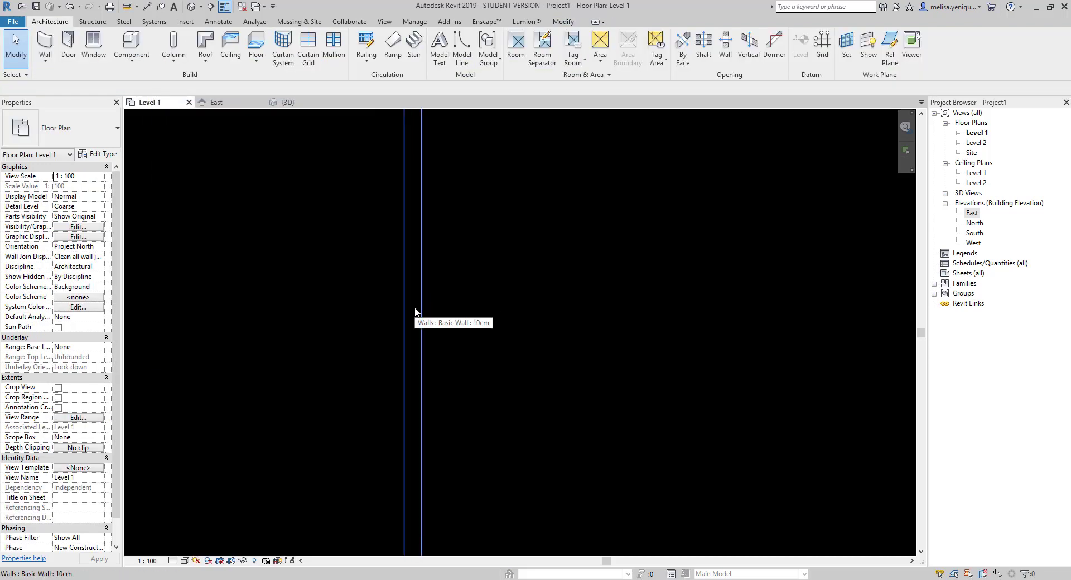
key(m)
key(e)
click(404, 307)
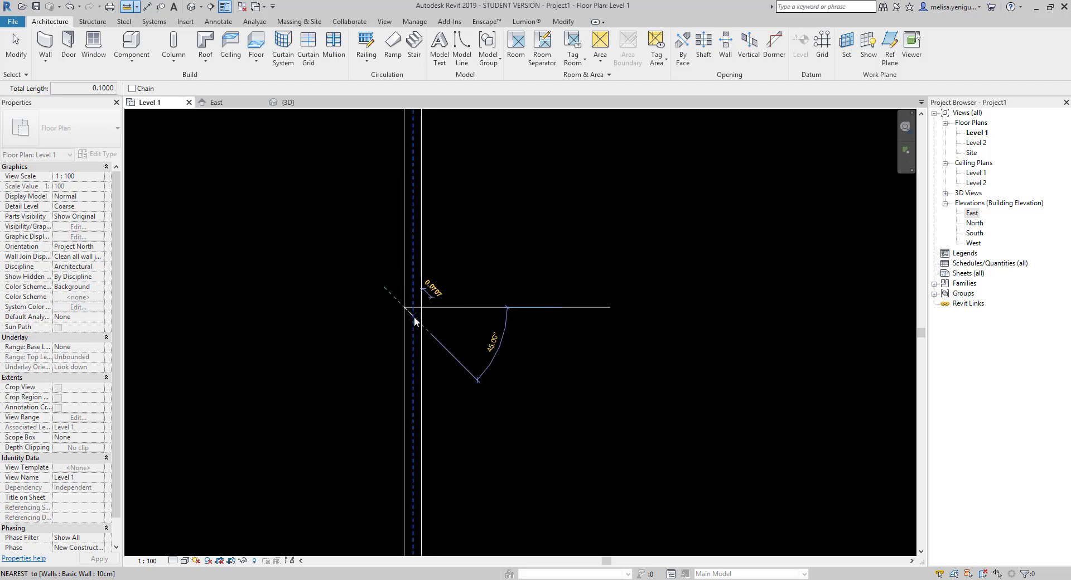
key(Escape)
key(Escape)
- Select the left and top walls in turn to compare their wall types
click(415, 314)
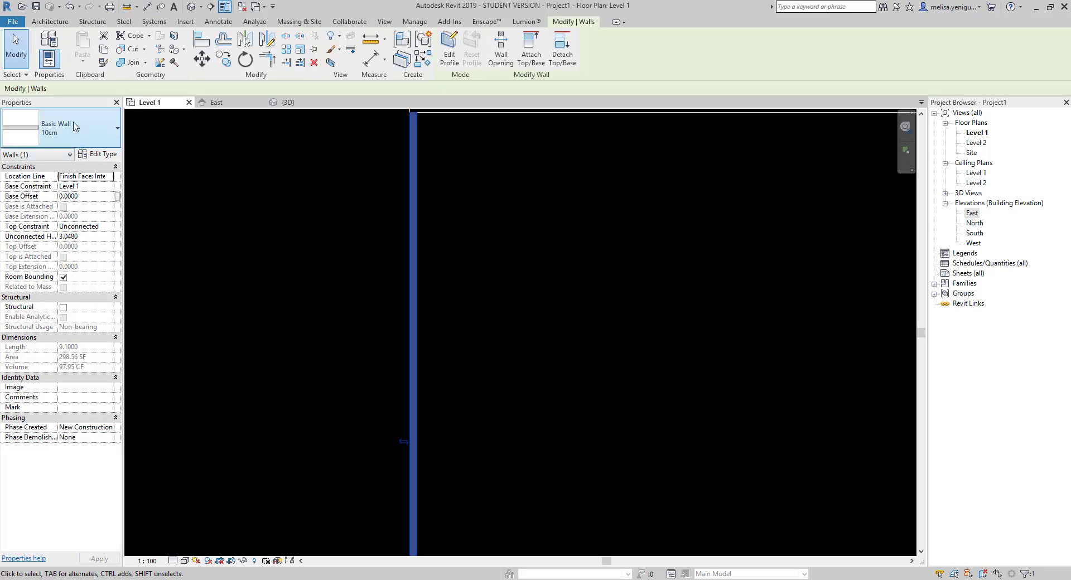
scroll(296, 397, down, 3)
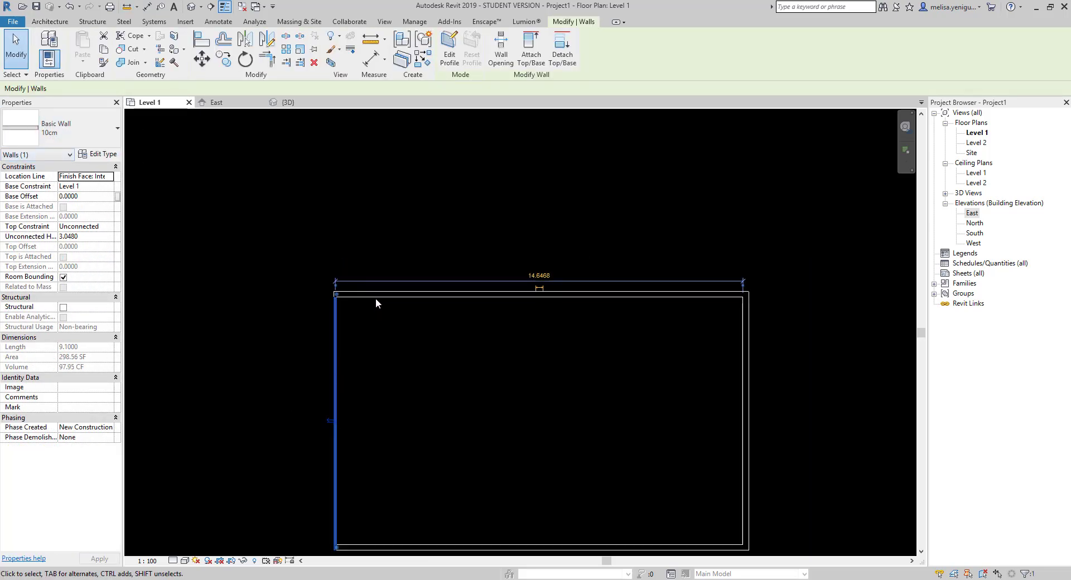
click(376, 296)
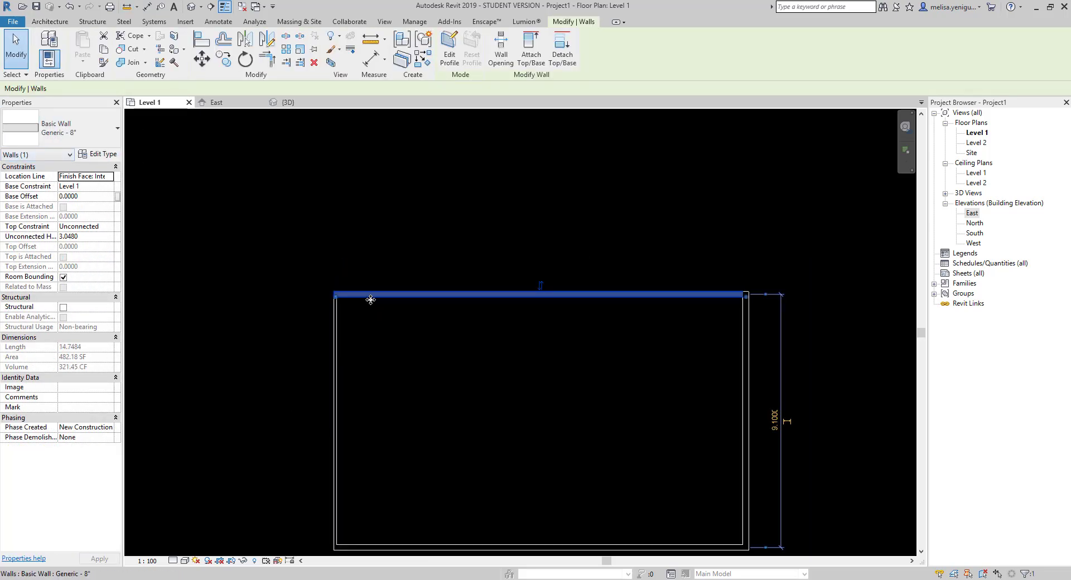
click(332, 327)
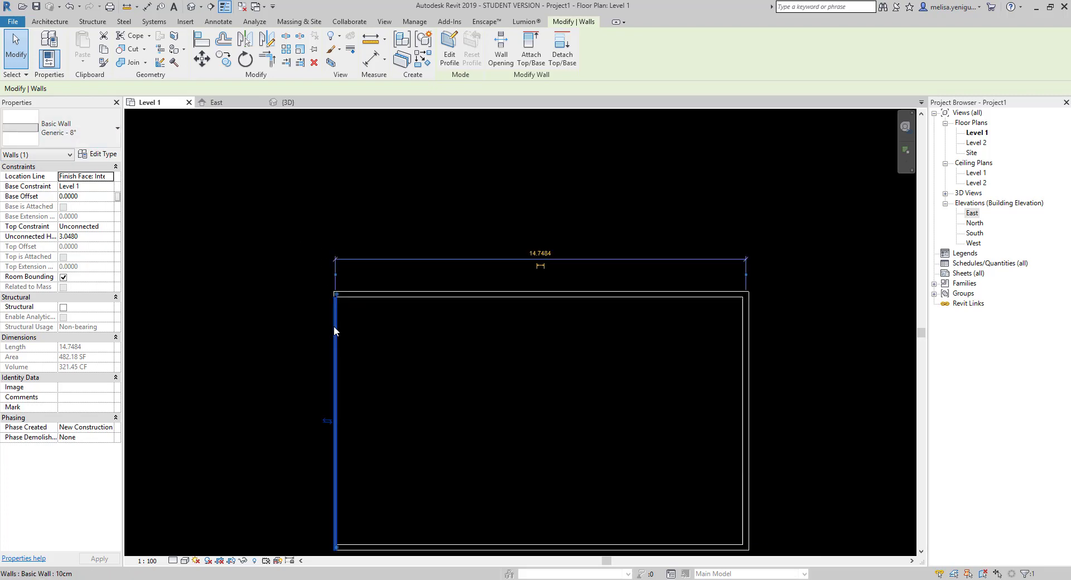
click(413, 303)
scroll(450, 395, down, 2)
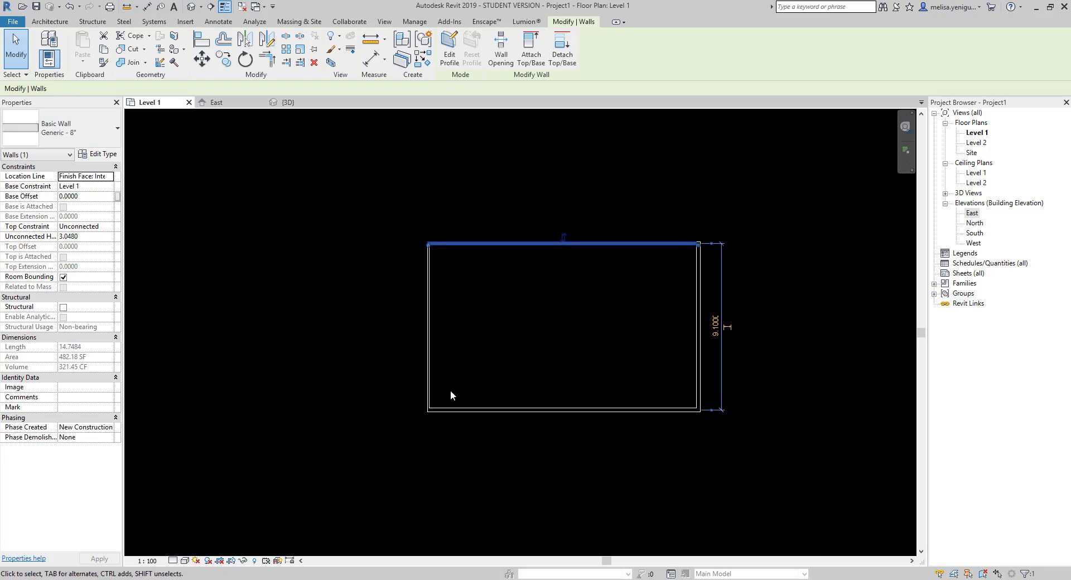
scroll(450, 394, up, 3)
click(422, 393)
- Drag the left wall so the room measures 14.7000 across
scroll(376, 381, down, 1)
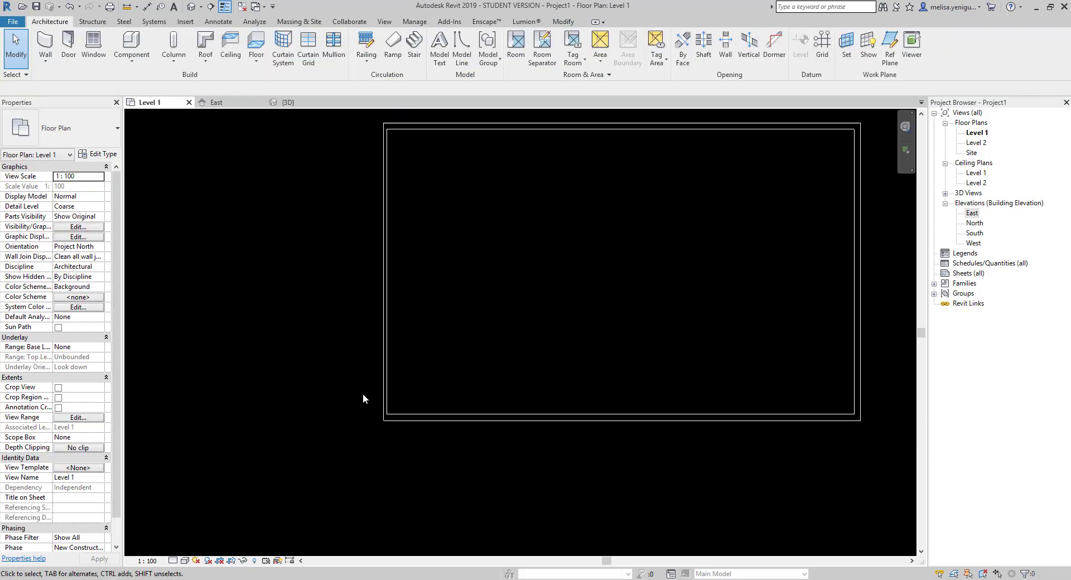
scroll(413, 392, down, 1)
scroll(385, 390, down, 1)
scroll(369, 382, up, 2)
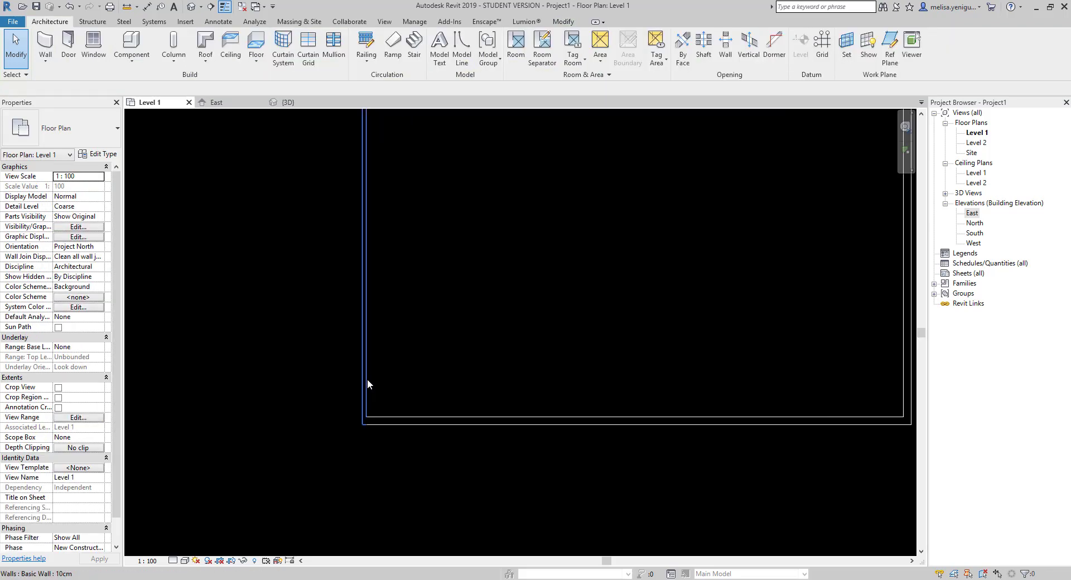
scroll(367, 390, up, 2)
scroll(357, 413, up, 1)
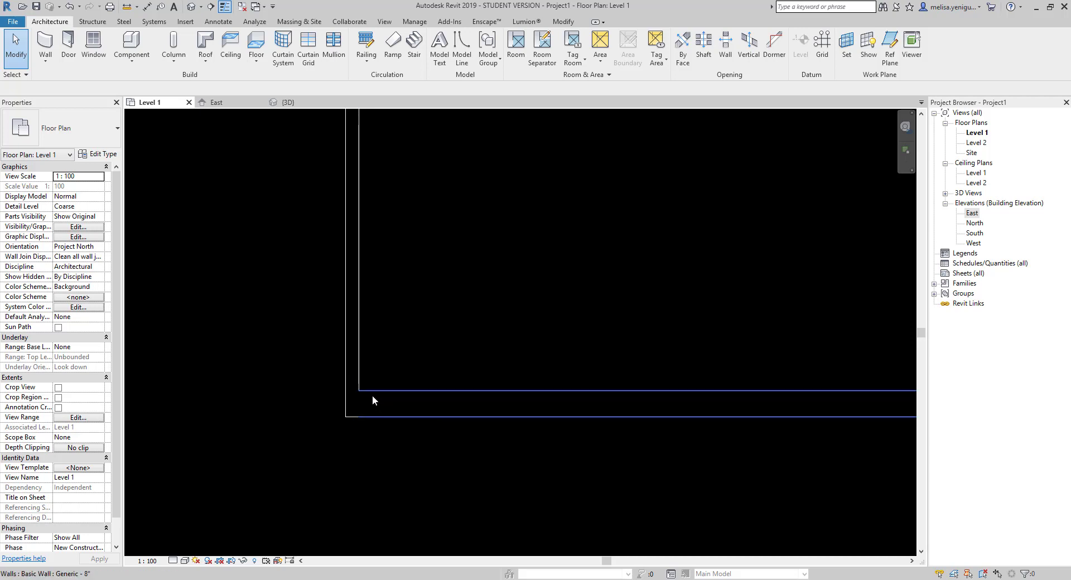
scroll(420, 442, down, 1)
scroll(409, 447, down, 2)
click(398, 364)
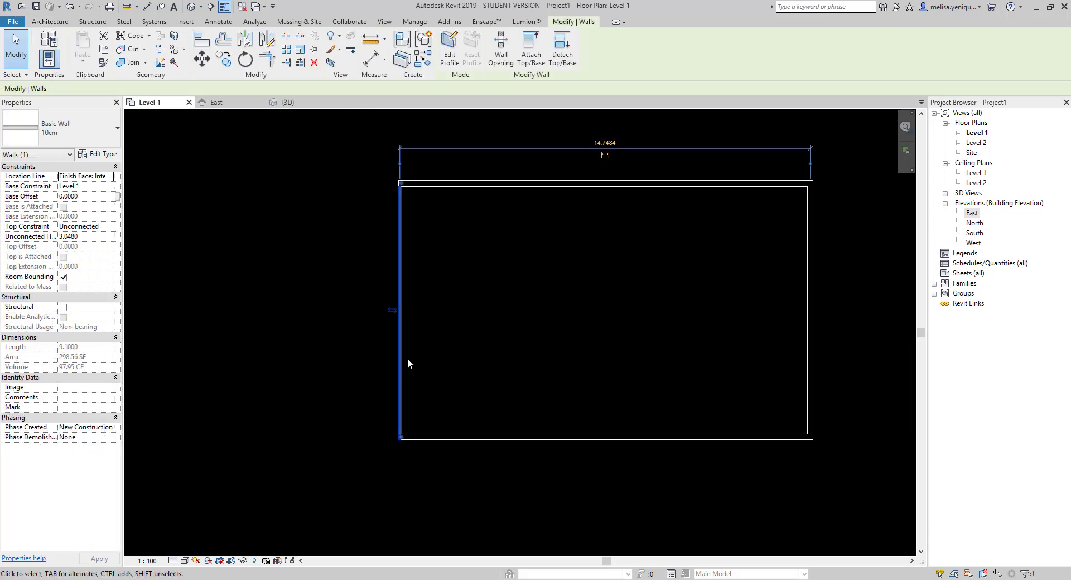
mouse_move(397, 336)
mouse_down()
mouse_move(306, 342)
mouse_move(412, 368)
mouse_move(489, 336)
mouse_up()
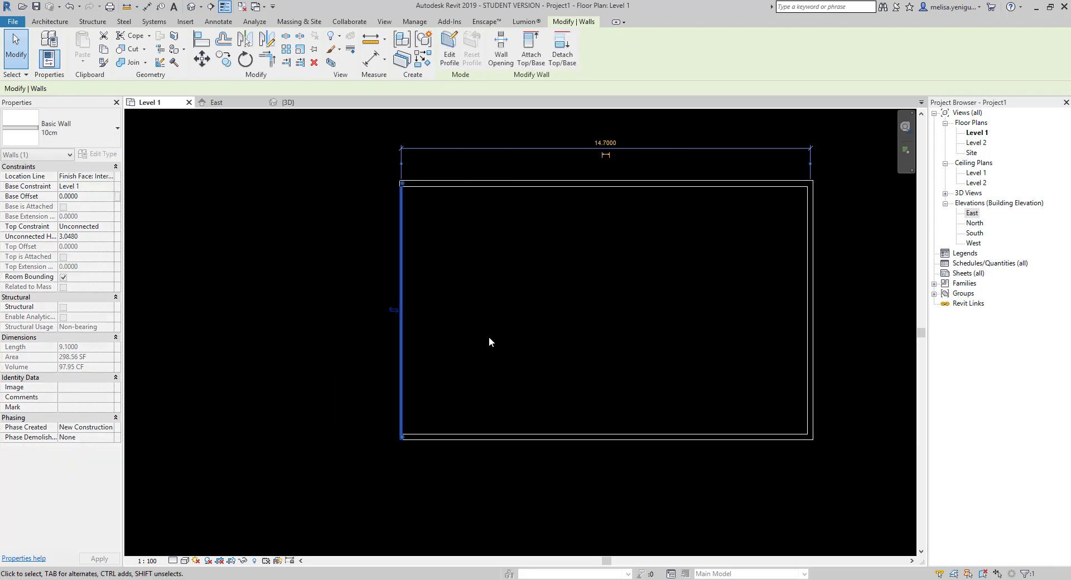
click(488, 329)
scroll(388, 307, down, 1)
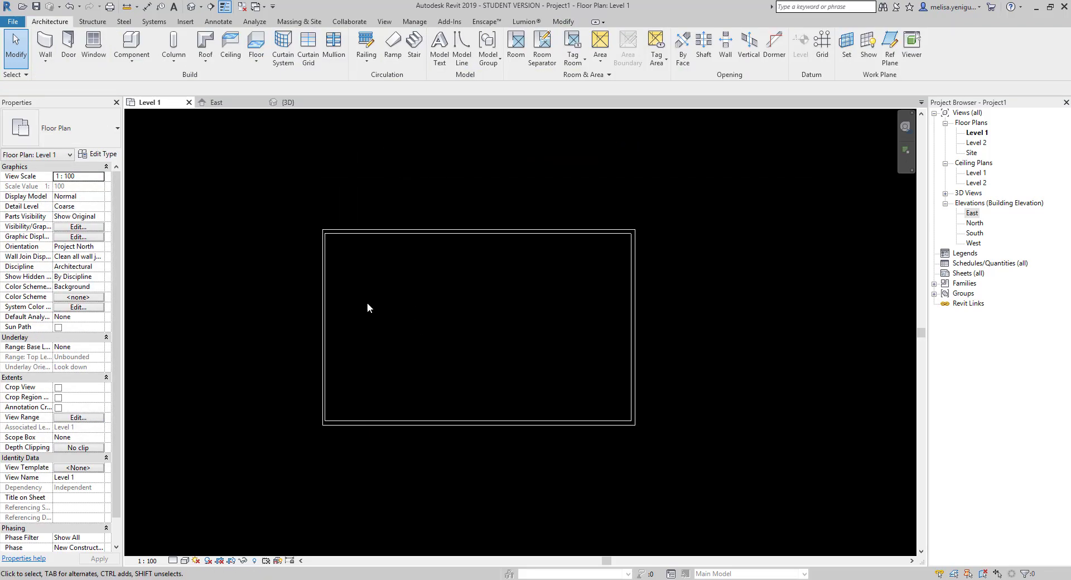
scroll(366, 259, up, 1)
scroll(300, 228, up, 1)
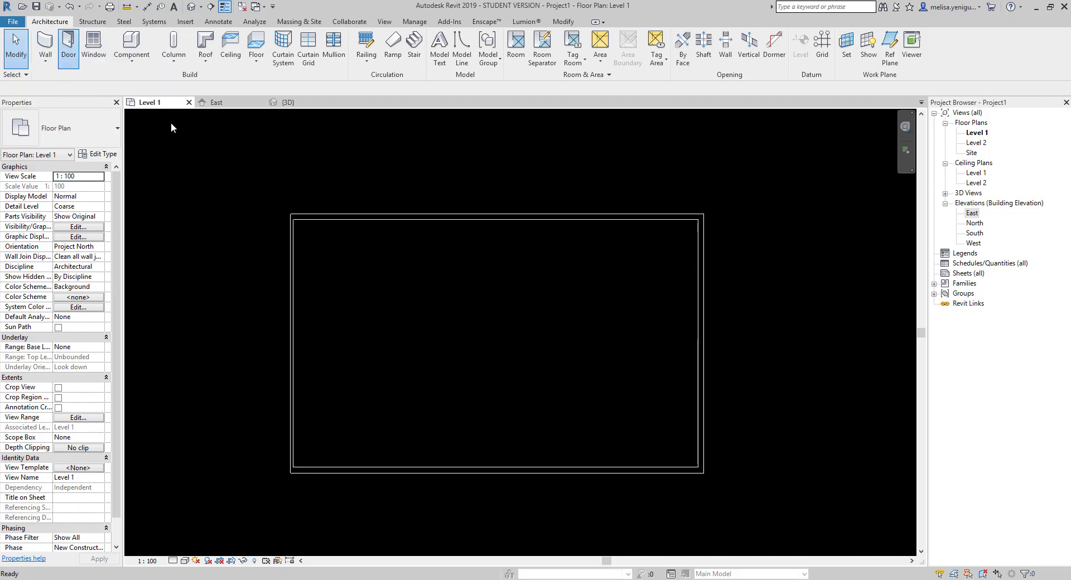
- Place a Single-Flush 36" x 84" door in the top wall near its left corner
middle_drag(347, 229, 391, 263)
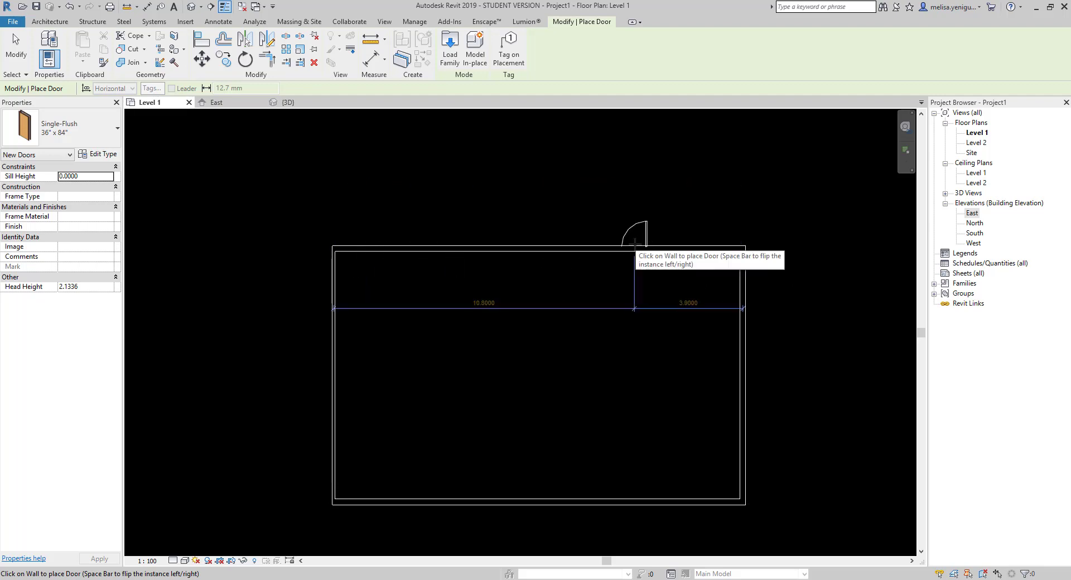
scroll(368, 265, up, 3)
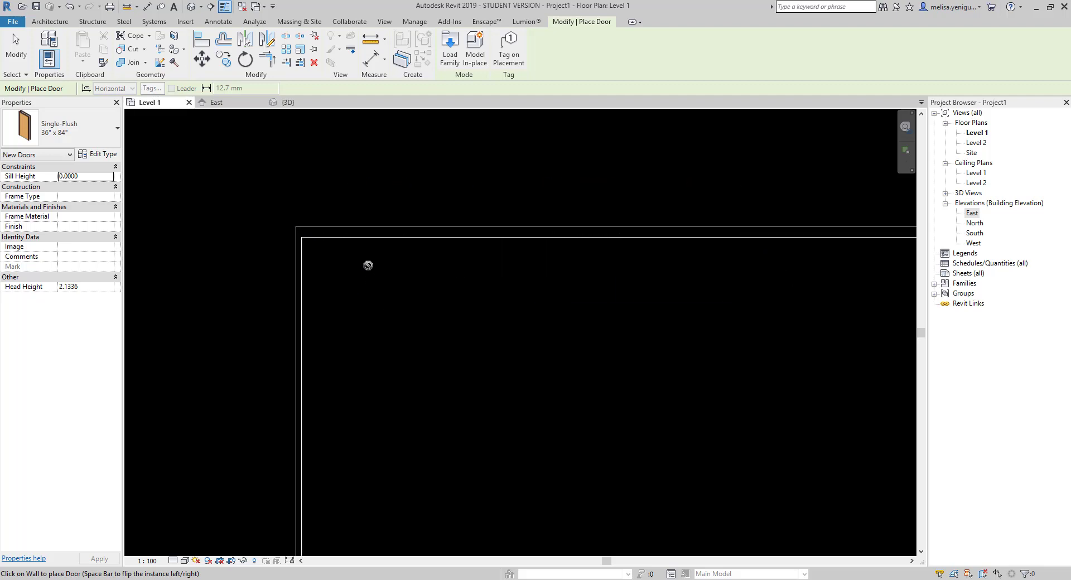
scroll(368, 266, up, 2)
middle_drag(353, 232, 381, 324)
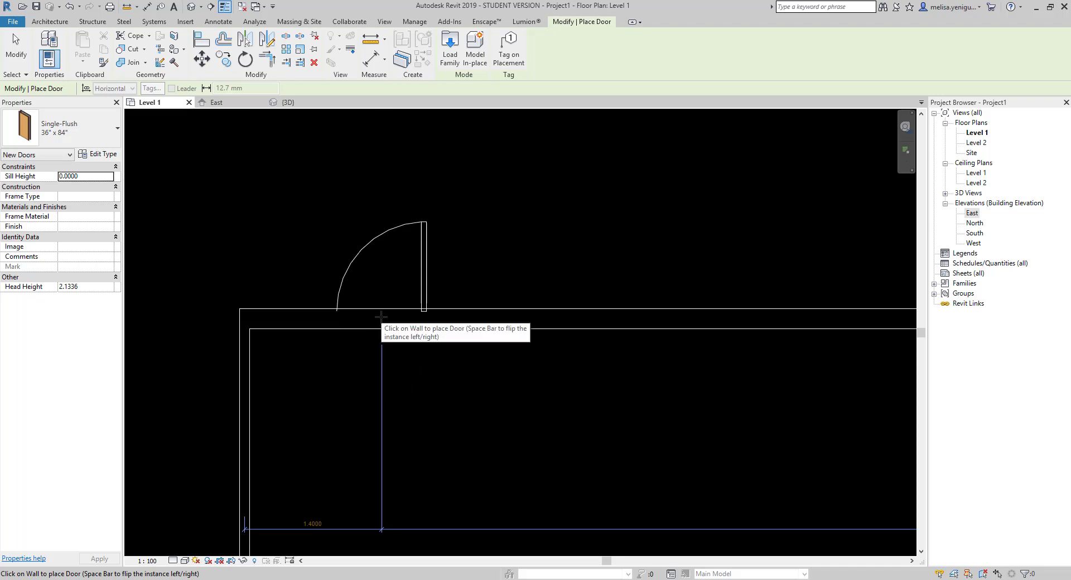
click(381, 316)
scroll(355, 241, down, 1)
key(Escape)
key(Escape)
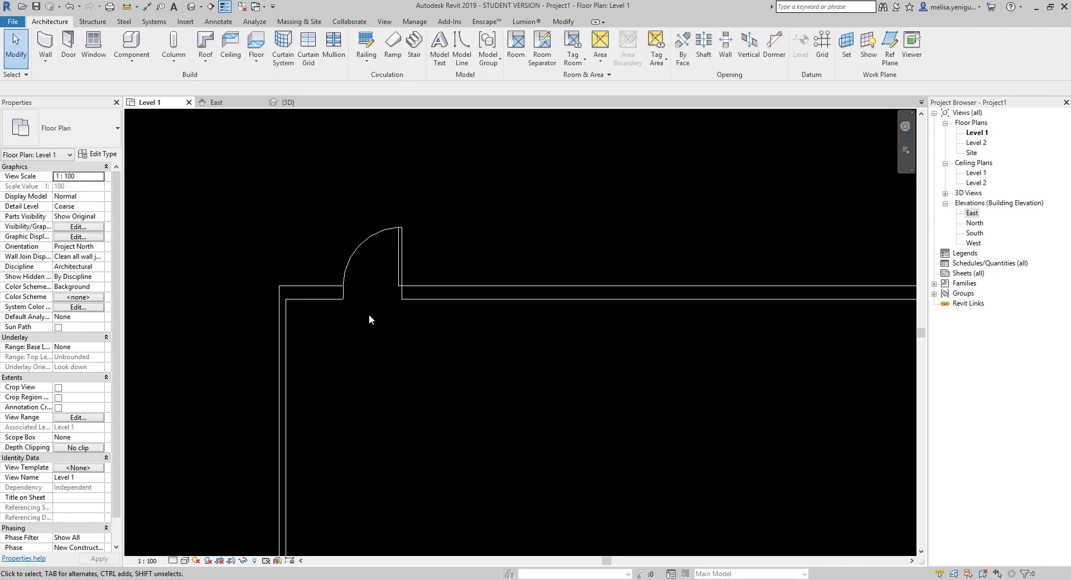
scroll(369, 313, up, 2)
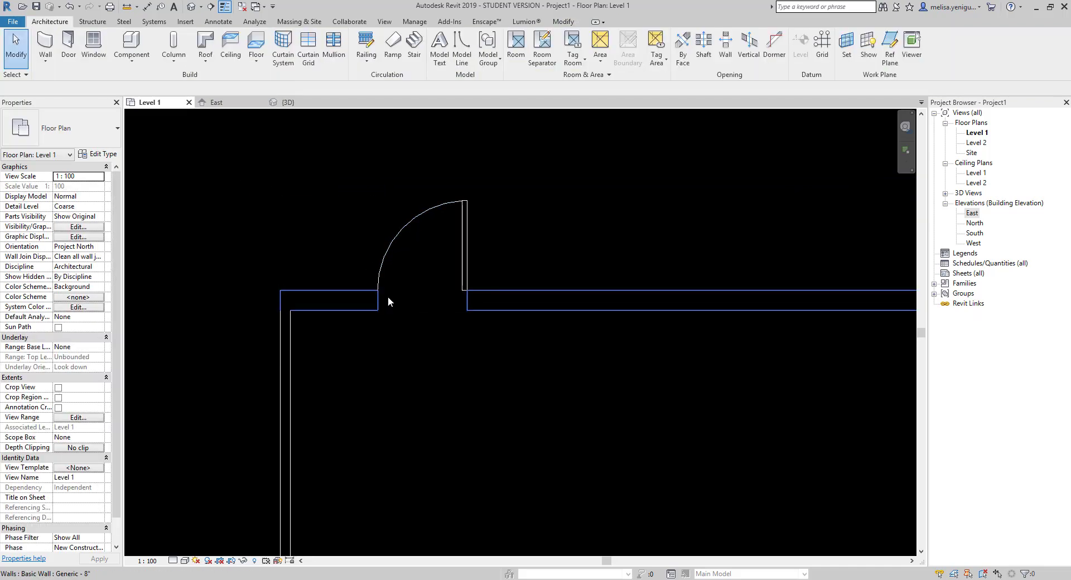
scroll(421, 303, down, 1)
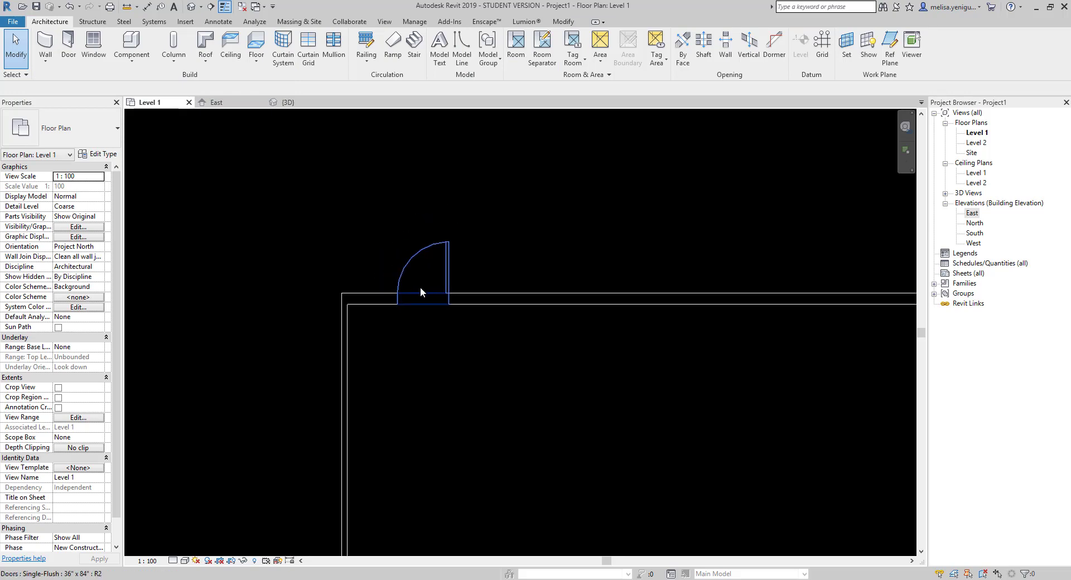
scroll(421, 292, down, 1)
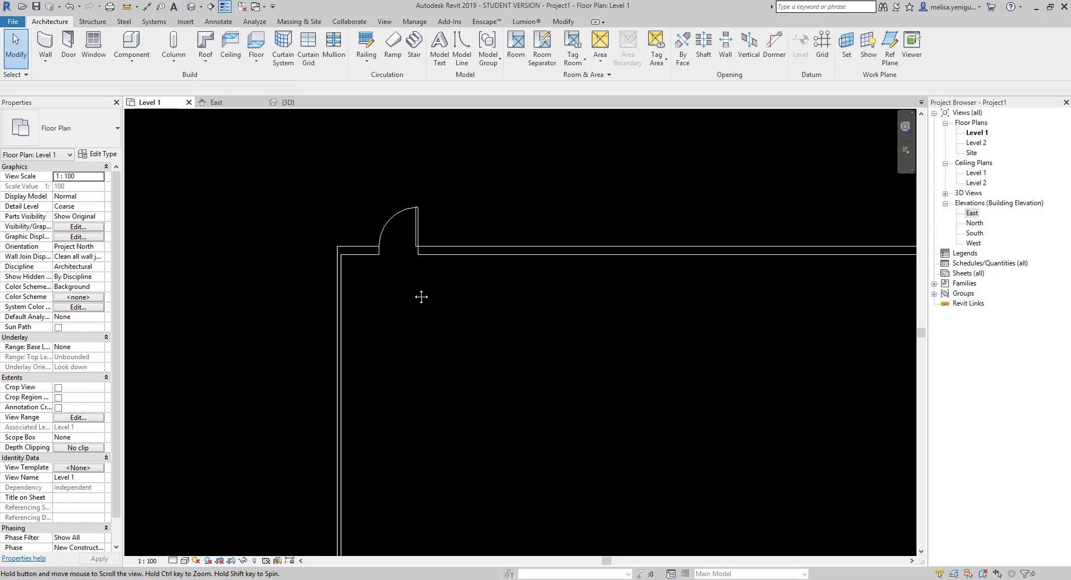
- Orbit the {3D} view to inspect the new door in the top wall
click(192, 6)
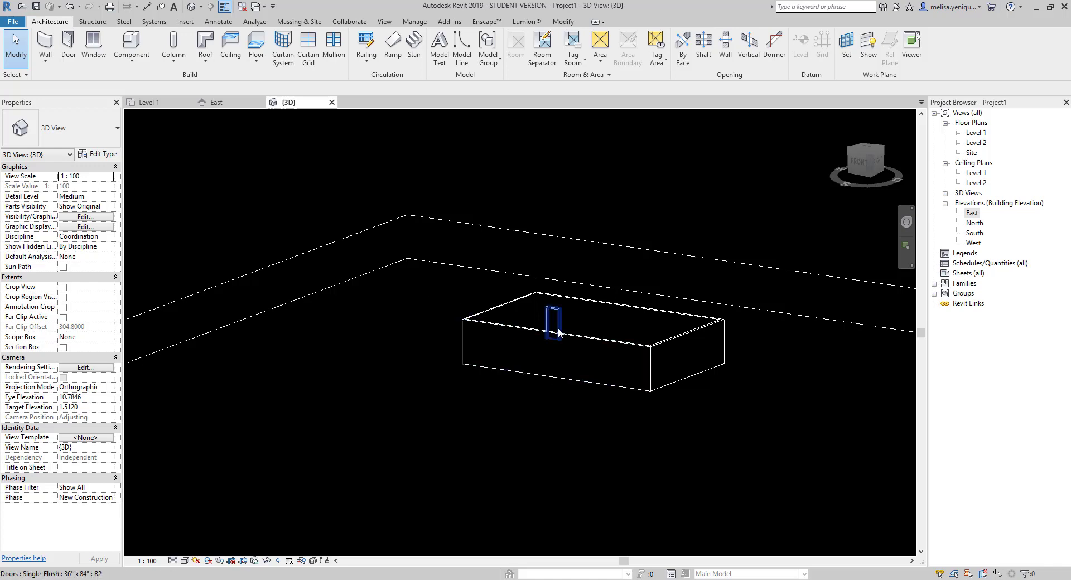
shift+middle_drag(485, 402, 929, 354)
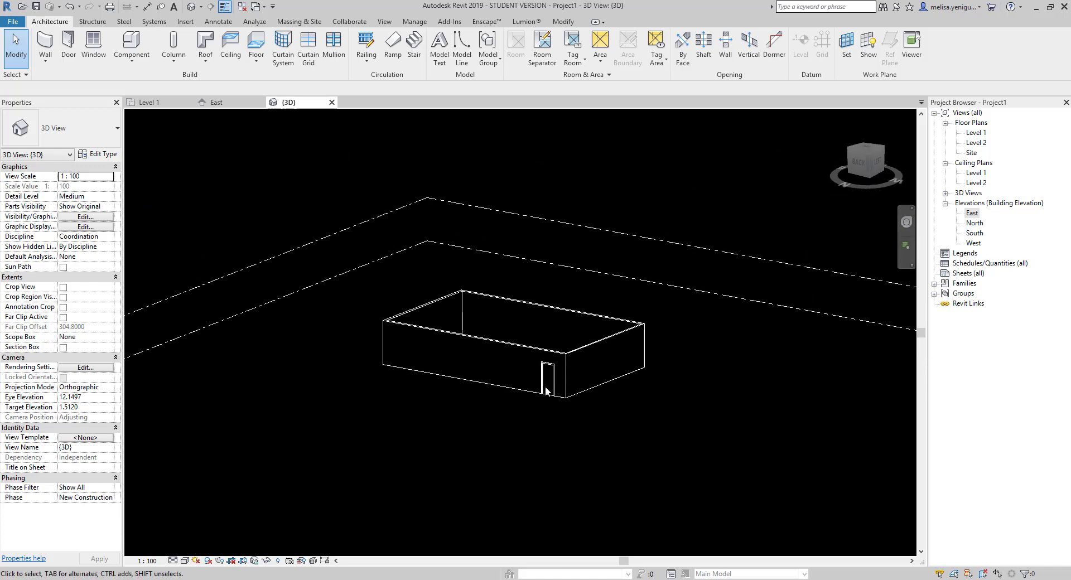
scroll(544, 386, up, 3)
scroll(535, 380, up, 2)
mouse_move(534, 431)
shift+middle_down()
mouse_move(533, 449)
mouse_move(593, 382)
mouse_move(277, 435)
mouse_move(256, 417)
mouse_move(290, 368)
shift+middle_up()
scroll(530, 454, down, 2)
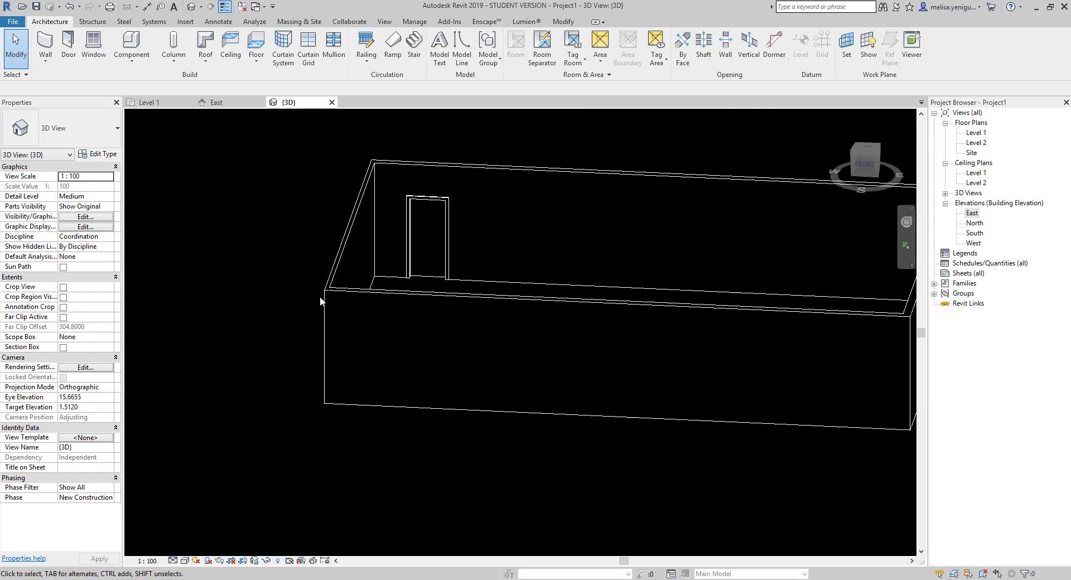
scroll(406, 199, up, 2)
scroll(441, 202, up, 2)
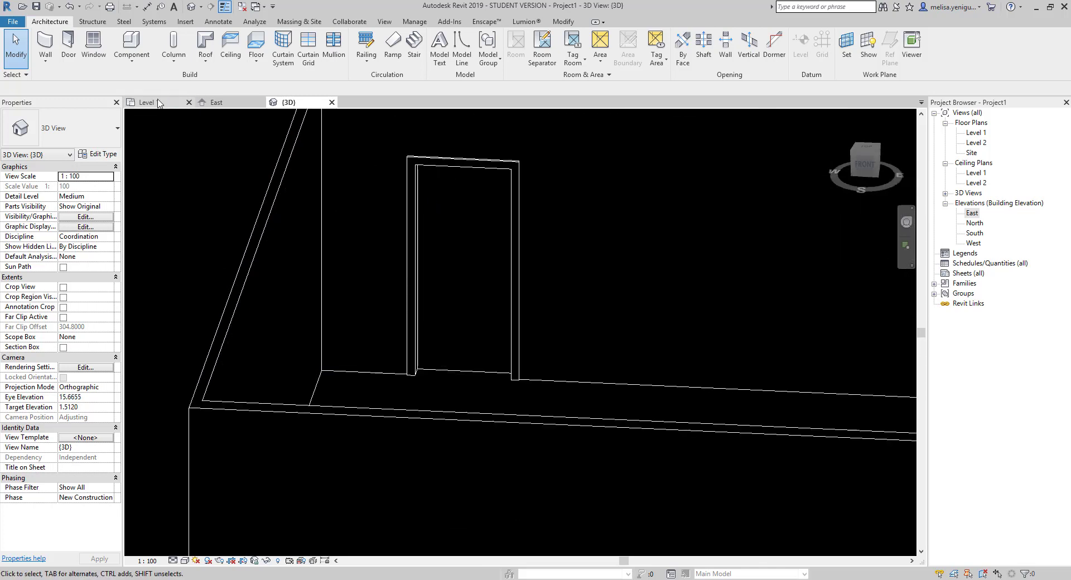
- Back on Level 1, start a section line left of the room with SE
click(178, 103)
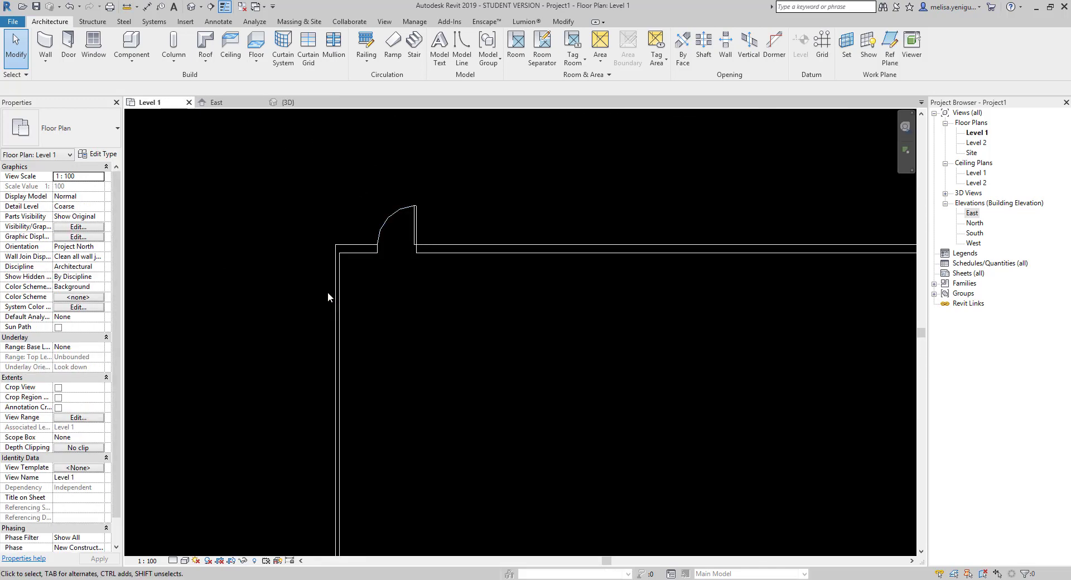
key(s)
key(e)
click(293, 294)
- Finish the section line across the room and open the Section 1 view
click(530, 300)
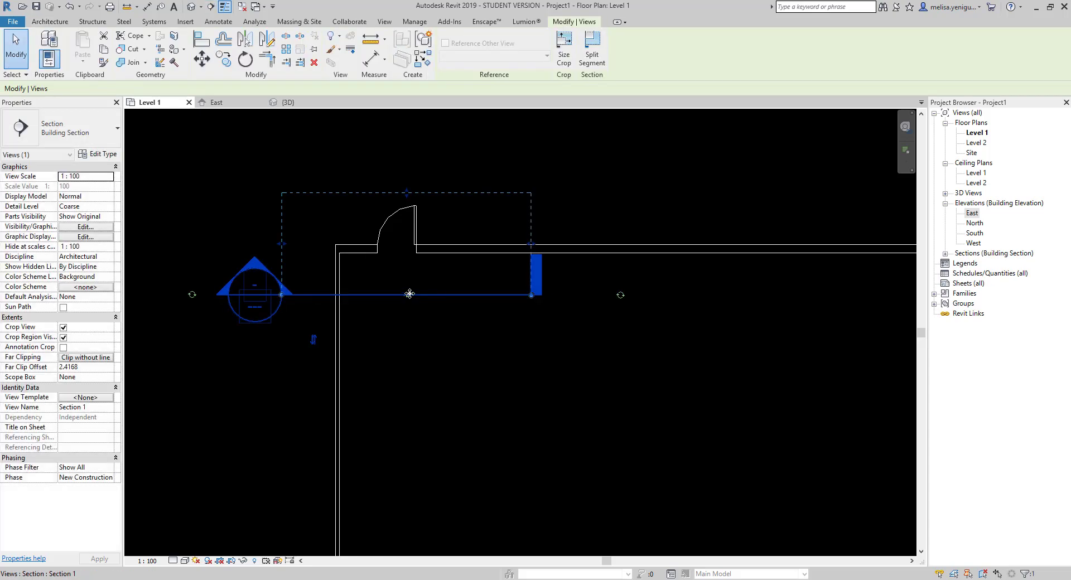
key(Escape)
key(Escape)
double_click(257, 313)
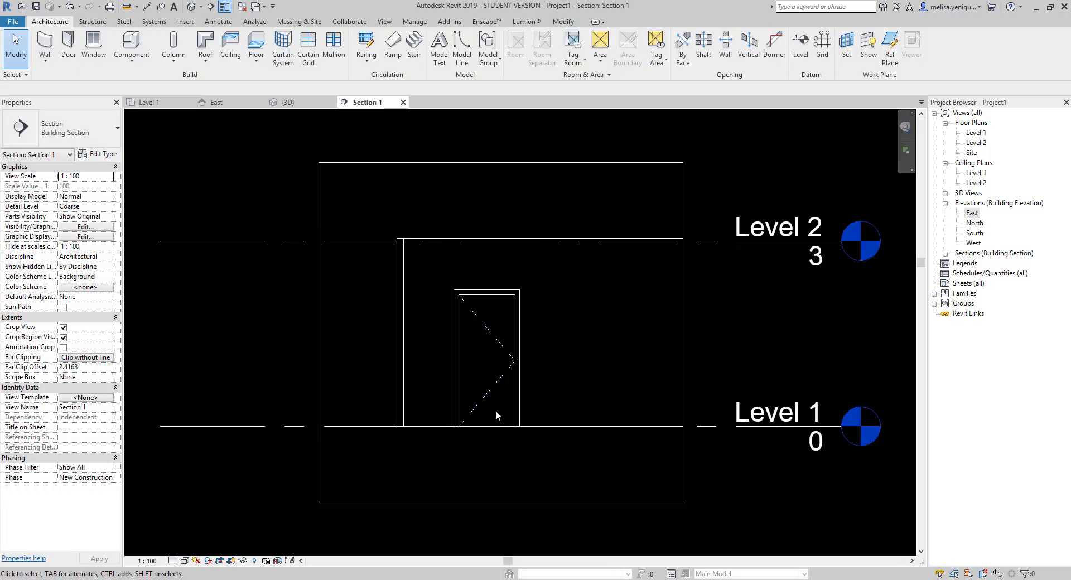
- Set Section 1 to Fine detail level and Realistic visual style
click(173, 562)
click(189, 552)
click(185, 560)
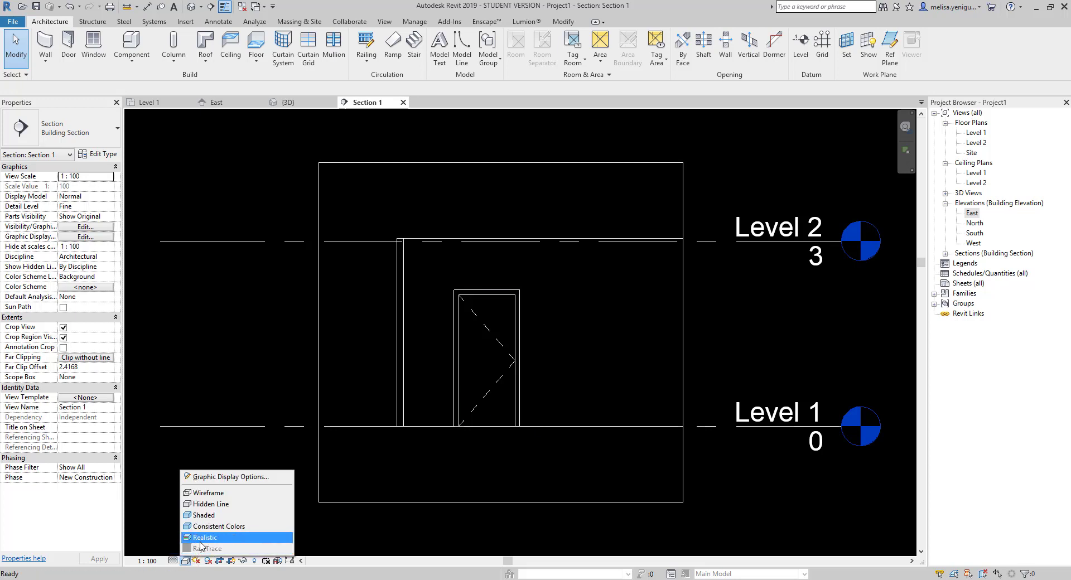
click(223, 537)
scroll(513, 390, up, 4)
scroll(595, 396, down, 1)
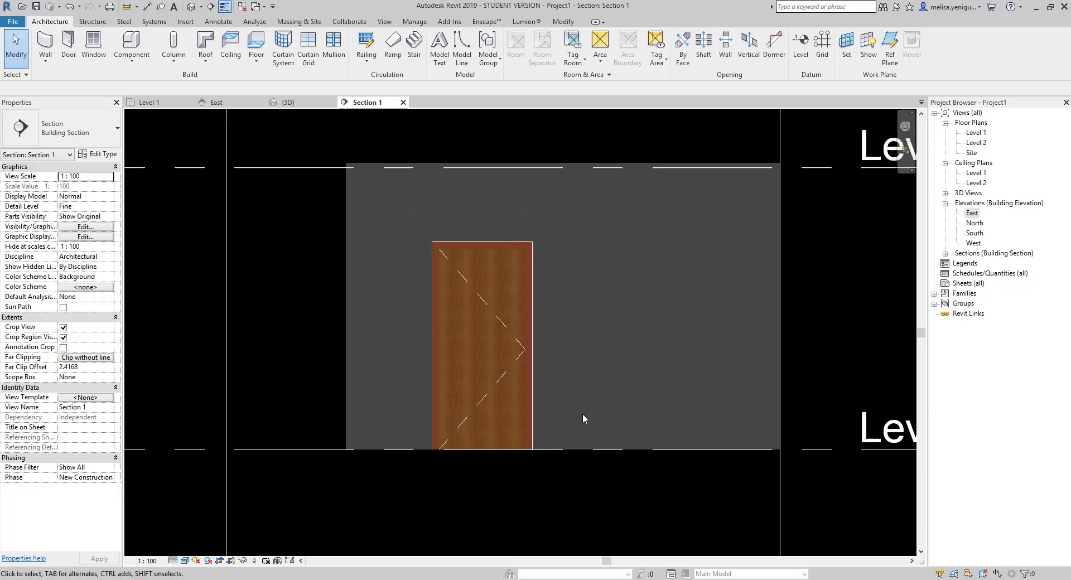
scroll(582, 413, down, 2)
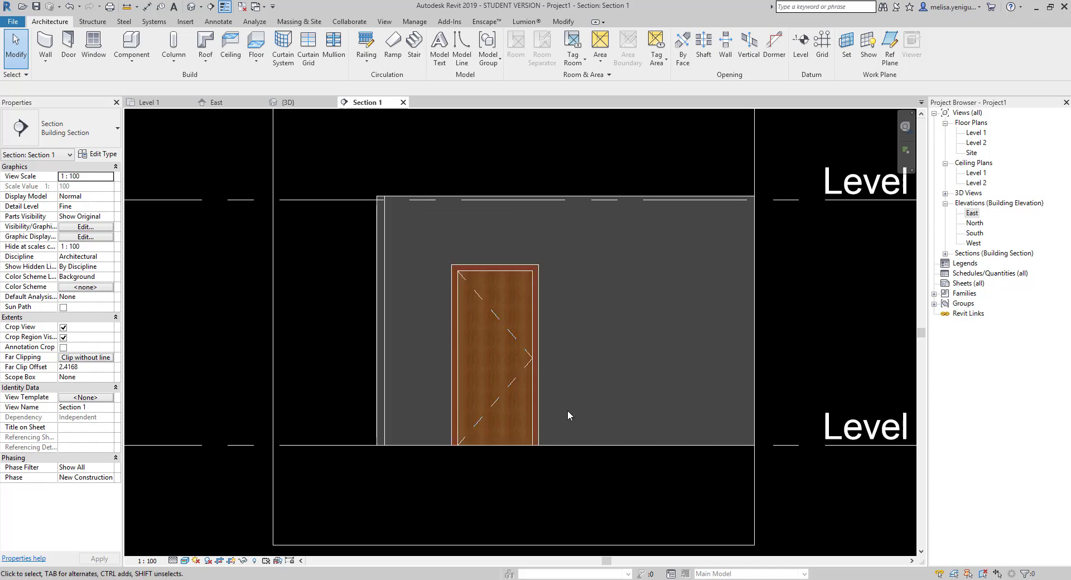
- On Level 1, place another Single-Flush door in the top wall, flipping its hinge preview
click(146, 103)
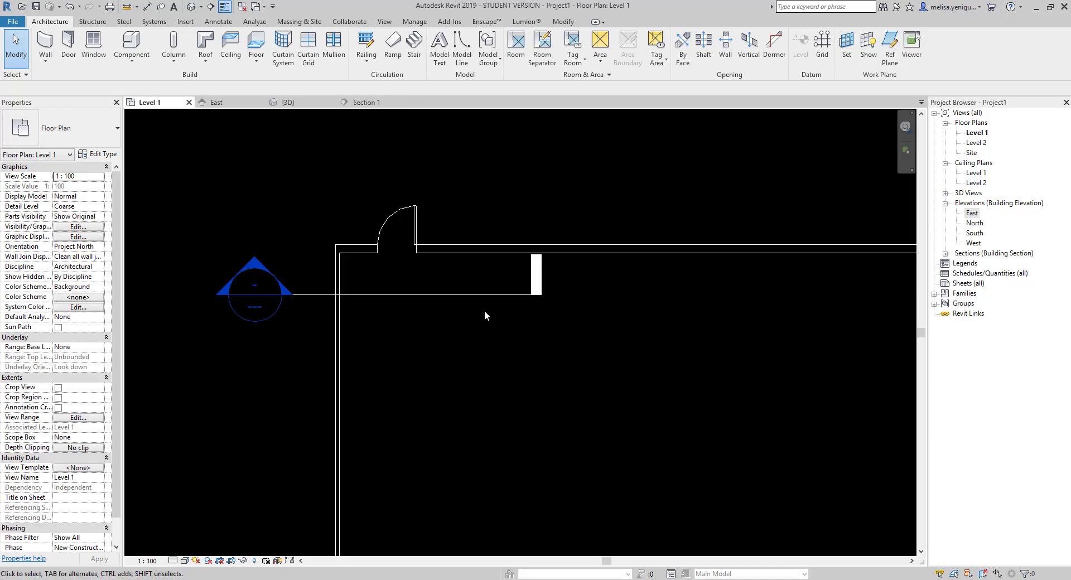
scroll(466, 272, up, 1)
scroll(418, 277, up, 1)
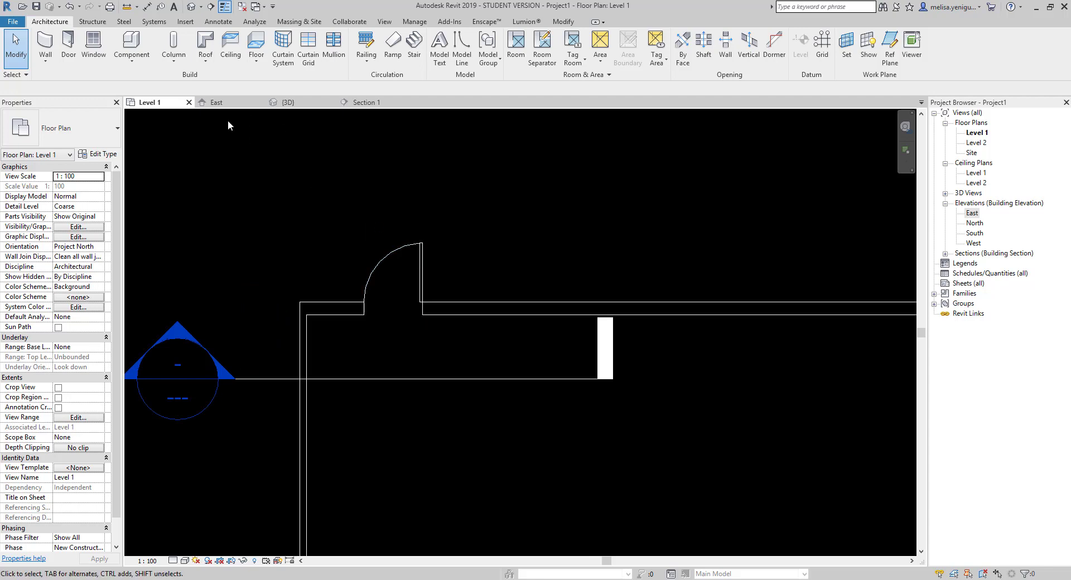
click(68, 42)
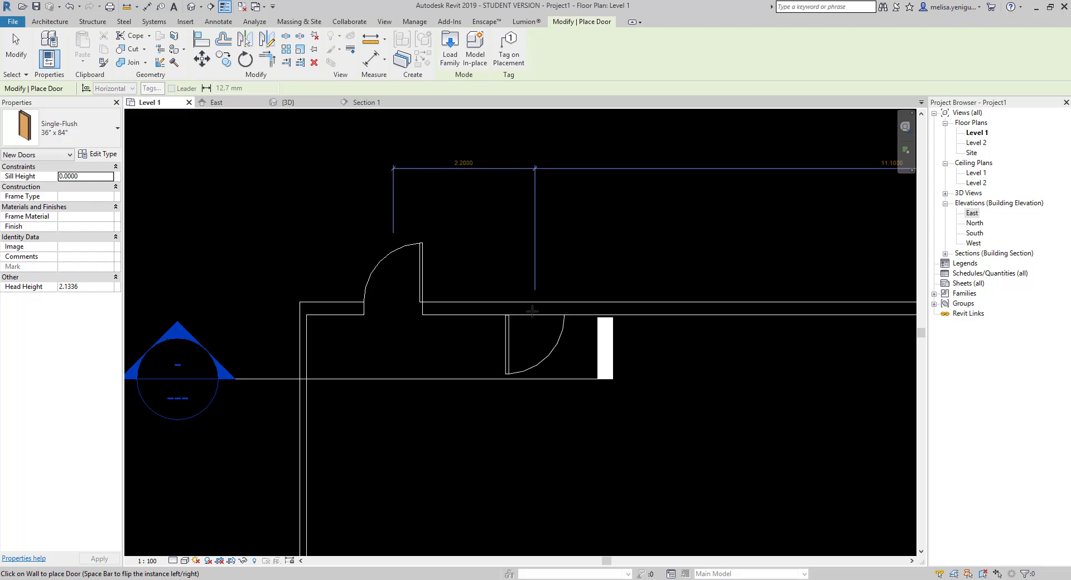
key(space)
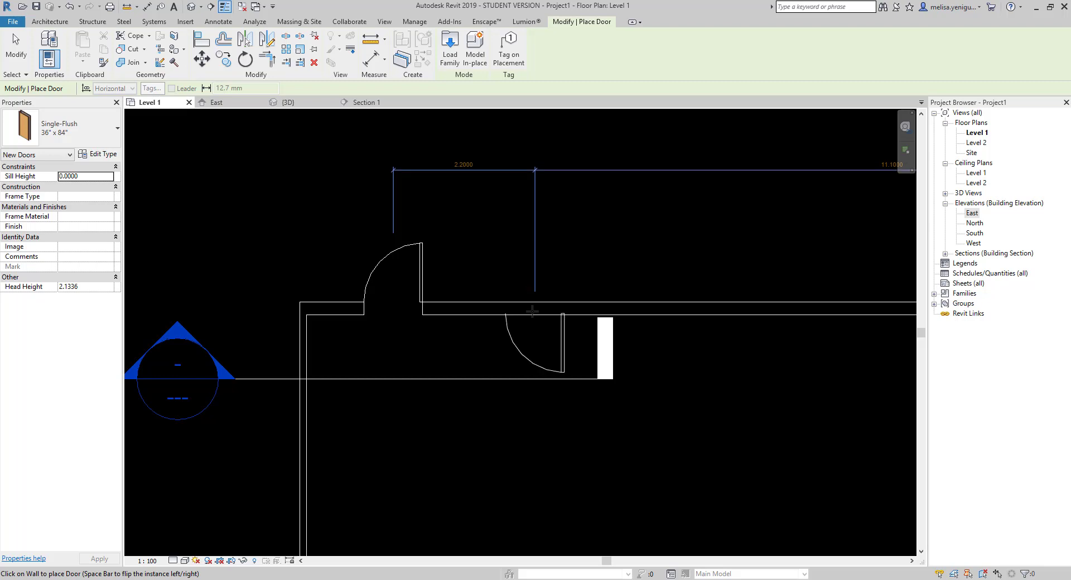
key(space)
key(space)
click(532, 310)
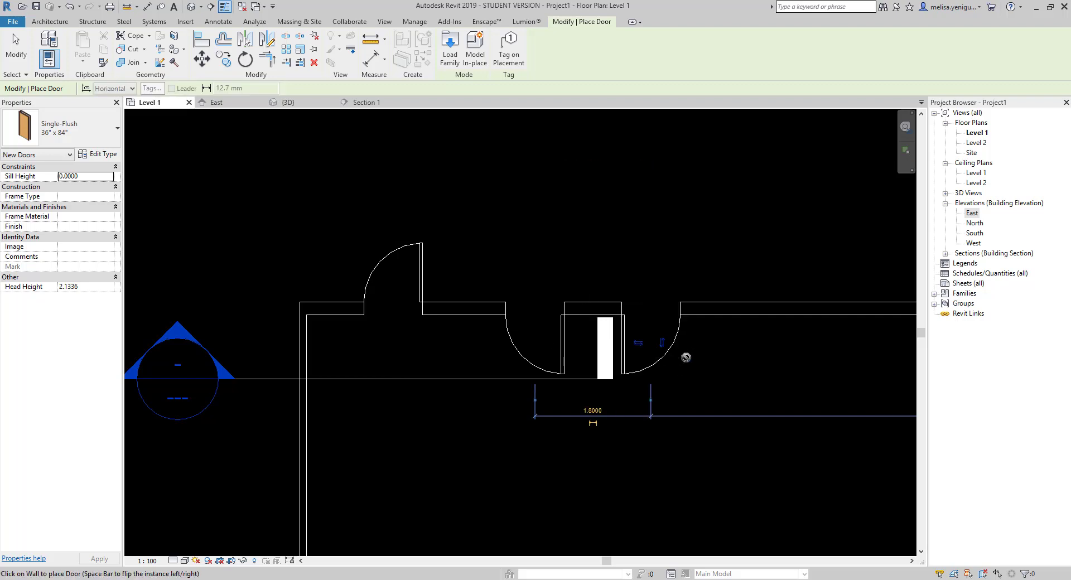
- Place two more Single-Flush doors further along the top wall
middle_drag(686, 358, 574, 358)
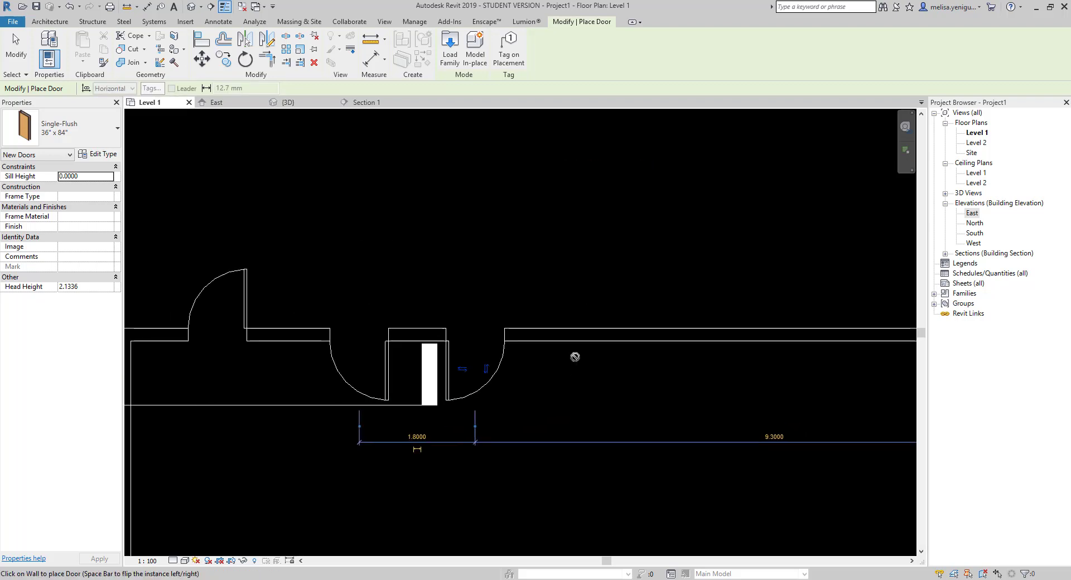
click(597, 329)
click(680, 329)
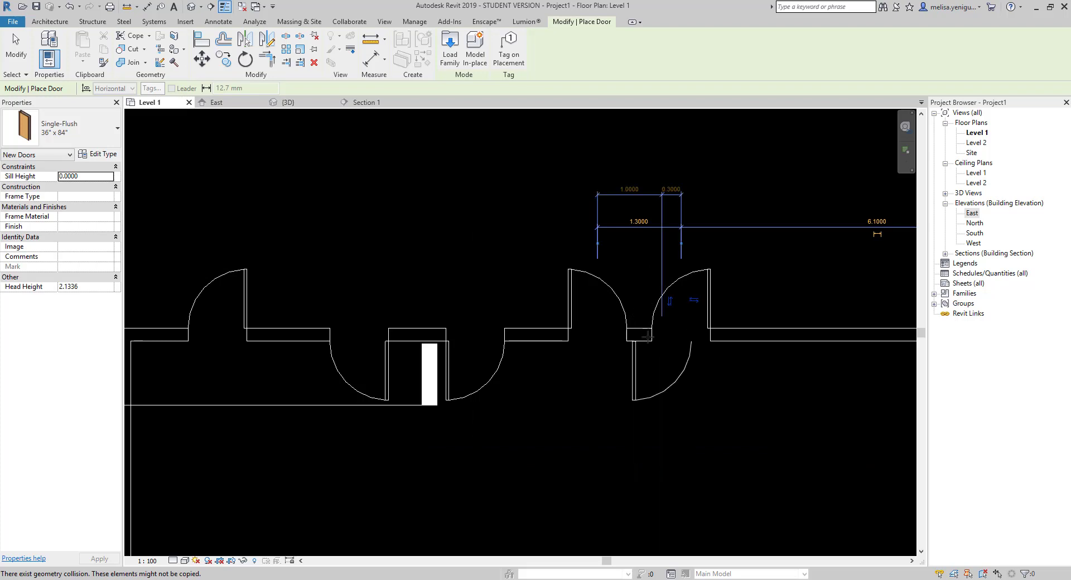
scroll(621, 348, down, 1)
key(Escape)
key(Escape)
scroll(594, 299, down, 1)
- Delete the section line together with its Section 1 view
click(323, 373)
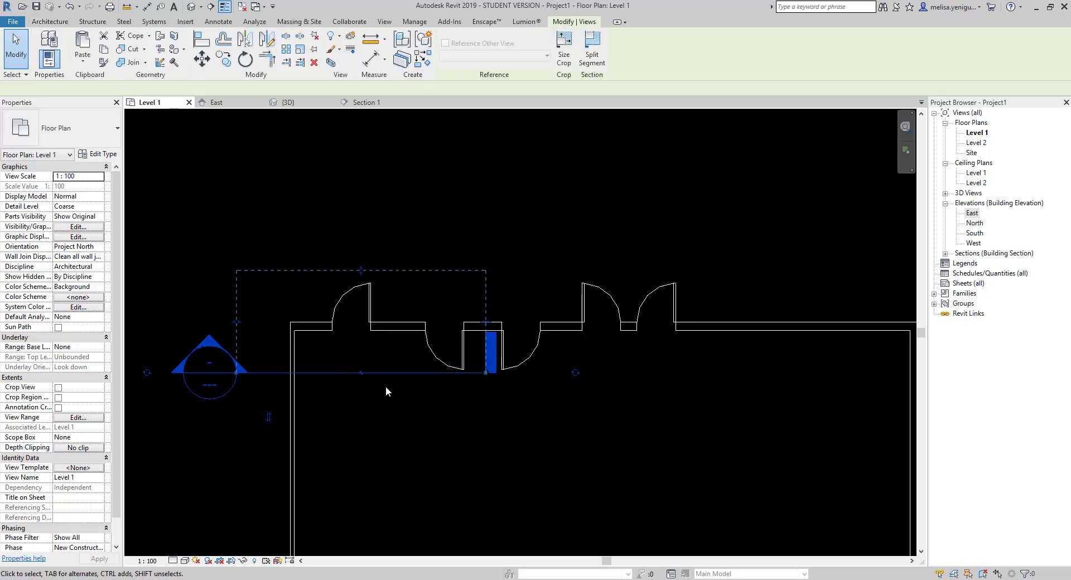
key(Delete)
scroll(420, 292, down, 2)
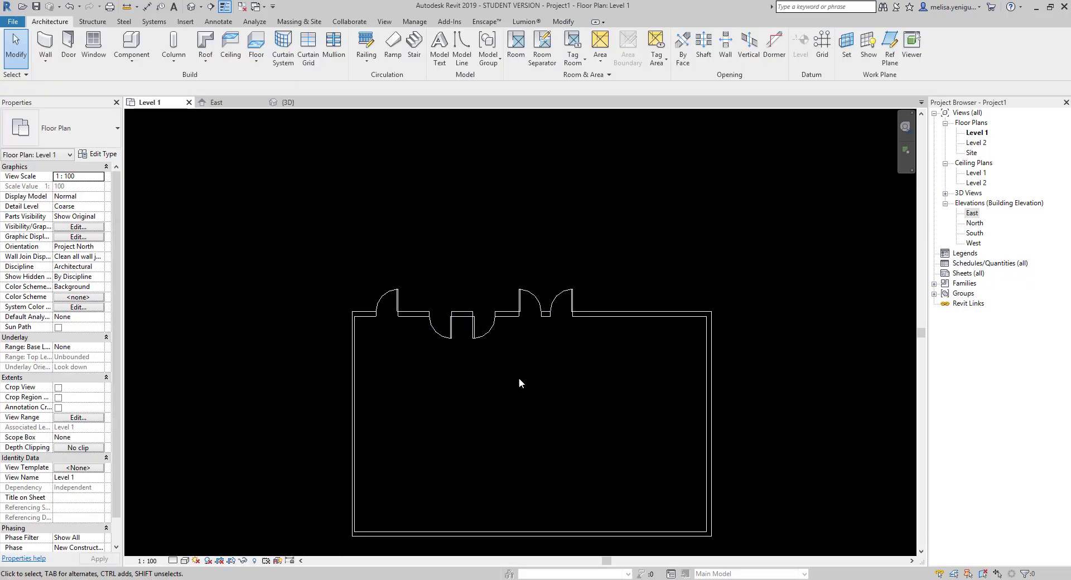
scroll(518, 377, down, 1)
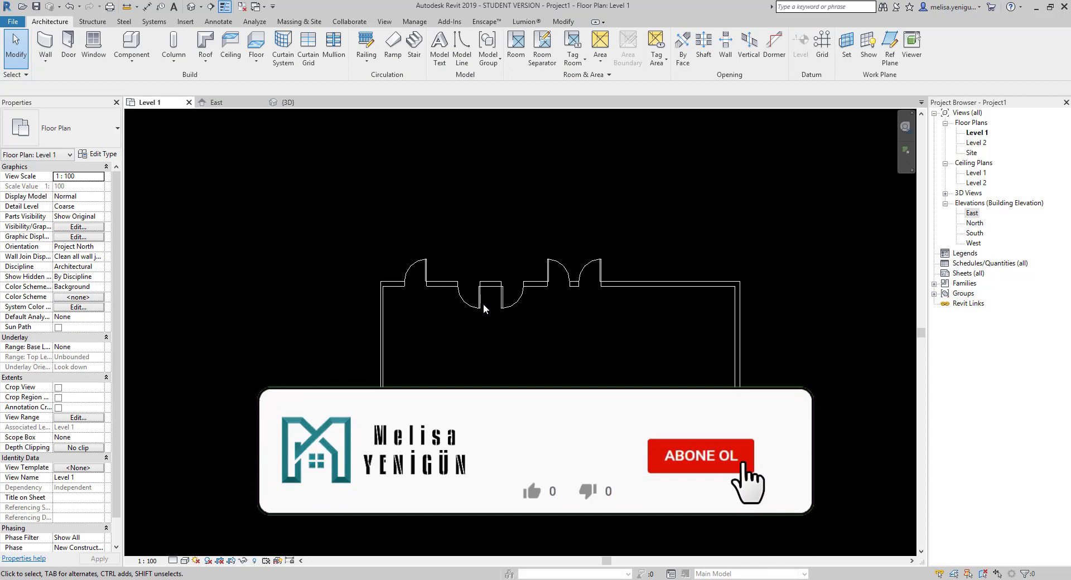
scroll(447, 290, up, 1)
scroll(420, 287, up, 1)
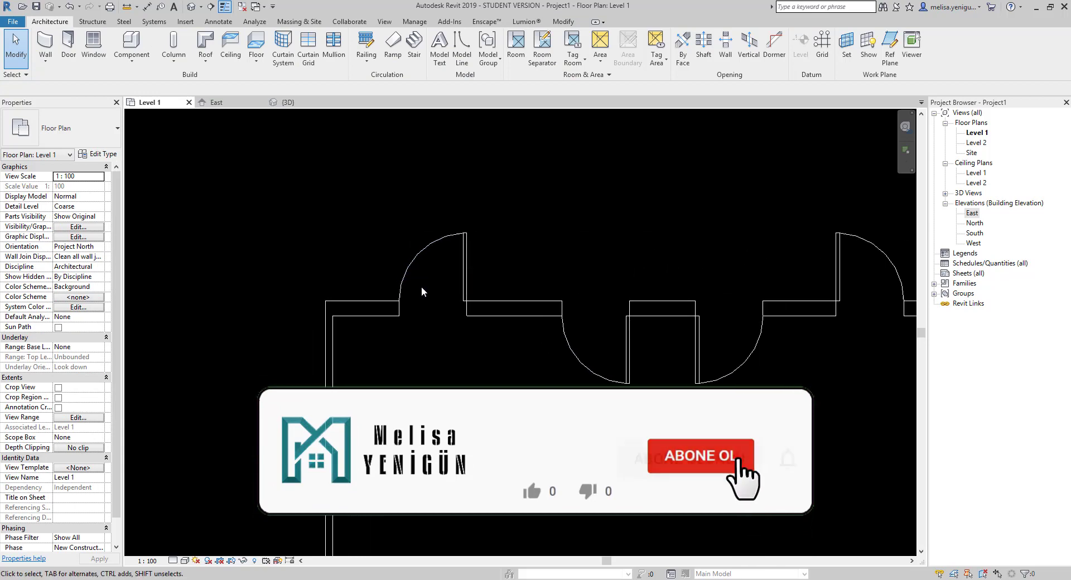
scroll(474, 345, up, 1)
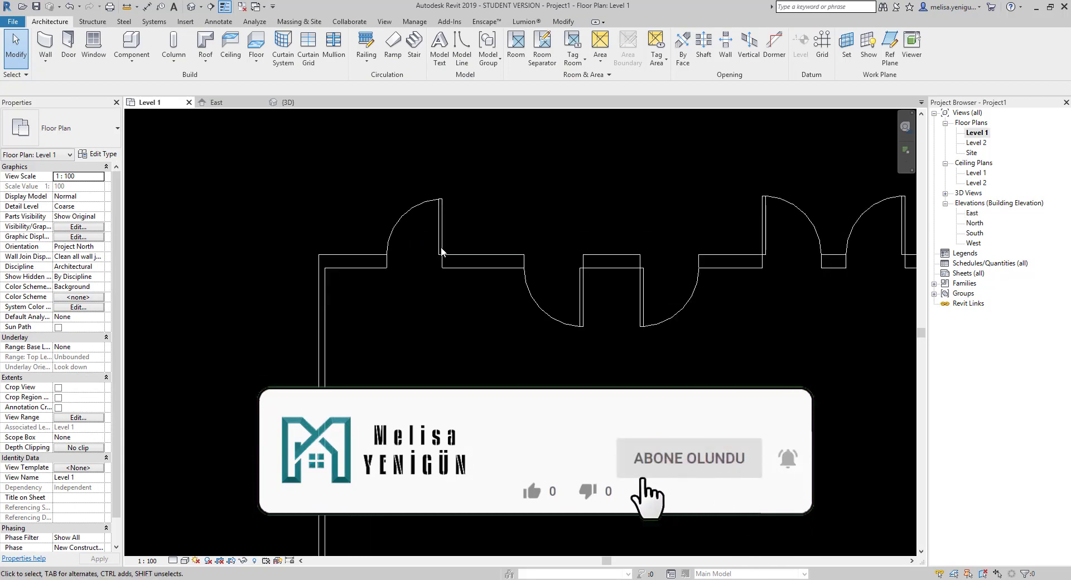
- Select the leftmost top-wall door and browse its size list without changing it
click(442, 230)
middle_drag(418, 318, 449, 319)
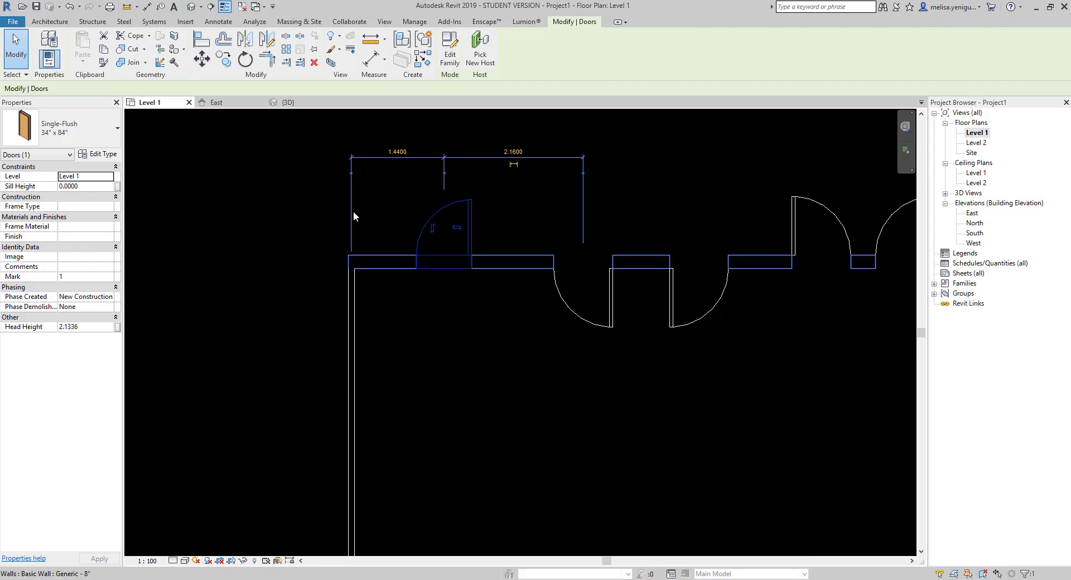
click(76, 141)
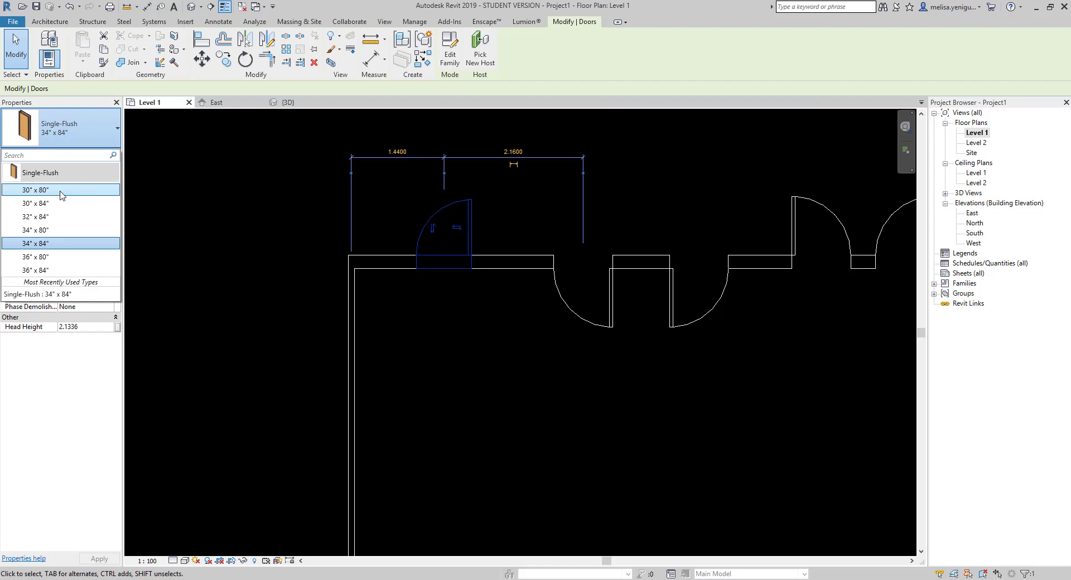
click(84, 131)
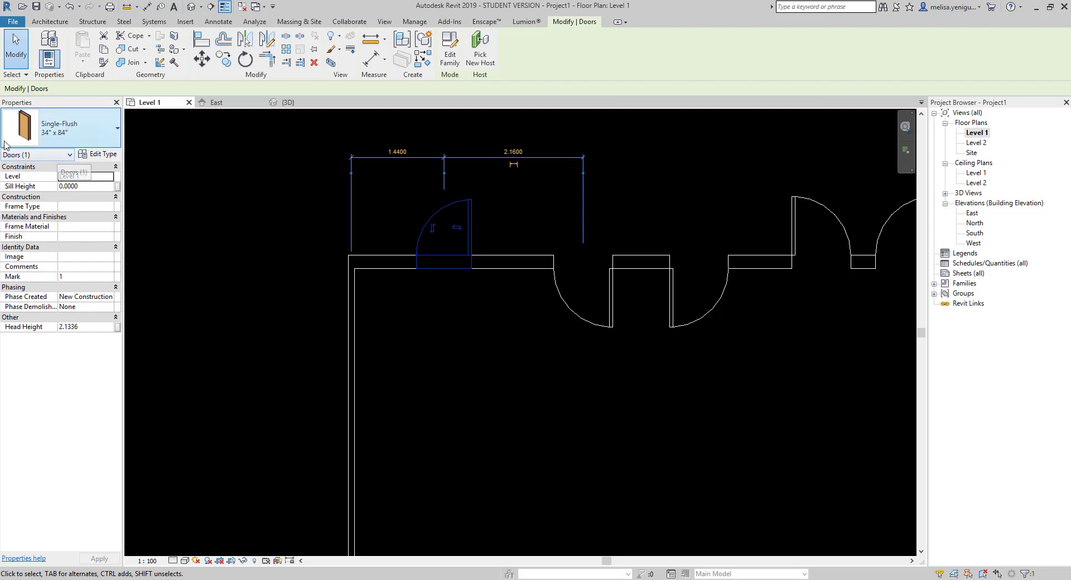
- Duplicate the door type as 90x210 with width 0.9000 and height 2.1000
click(94, 155)
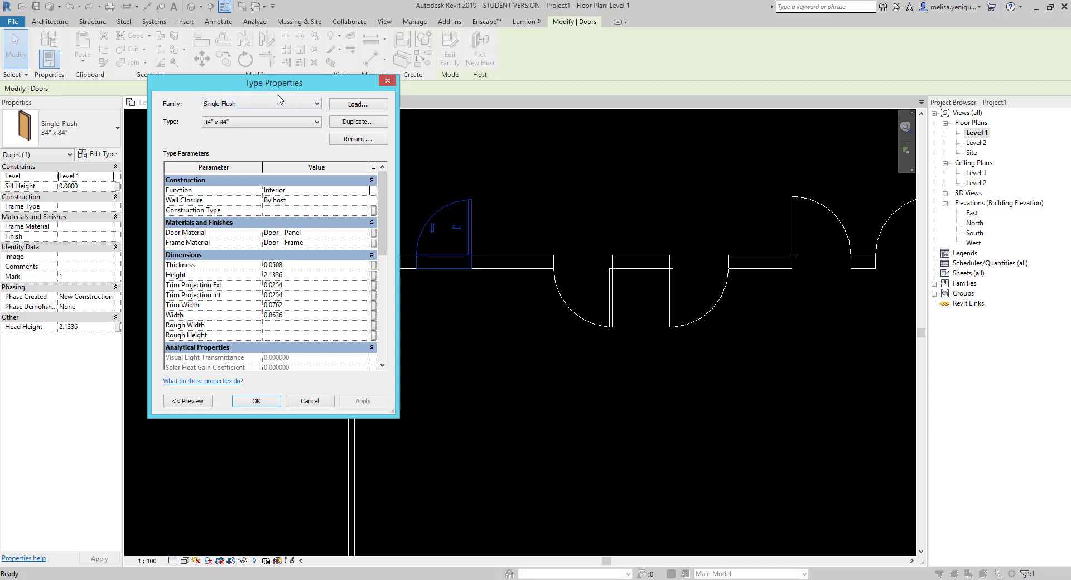
drag(265, 88, 680, 167)
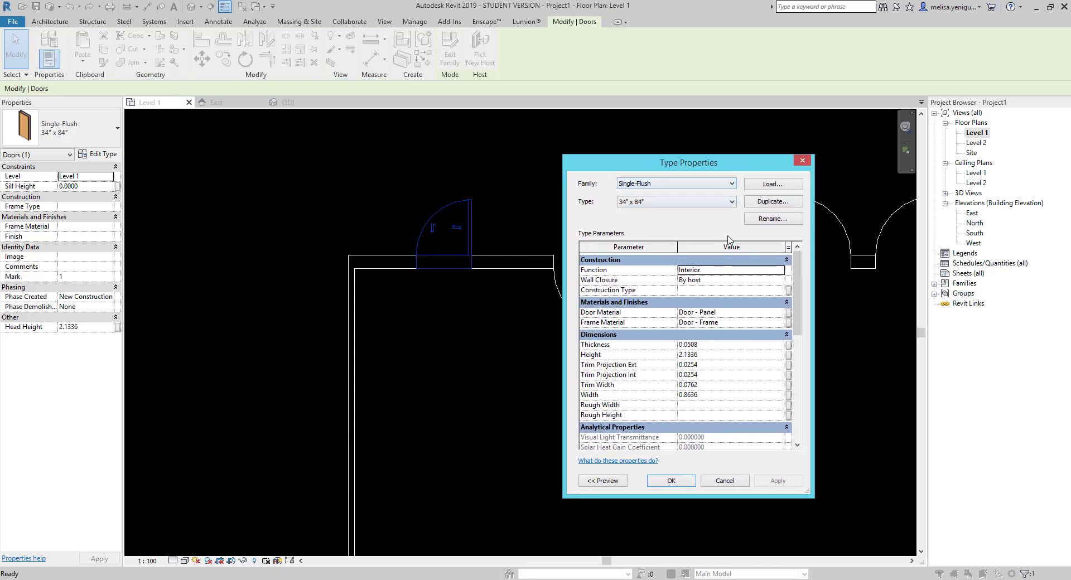
drag(796, 284, 803, 273)
click(765, 207)
text(90x210)
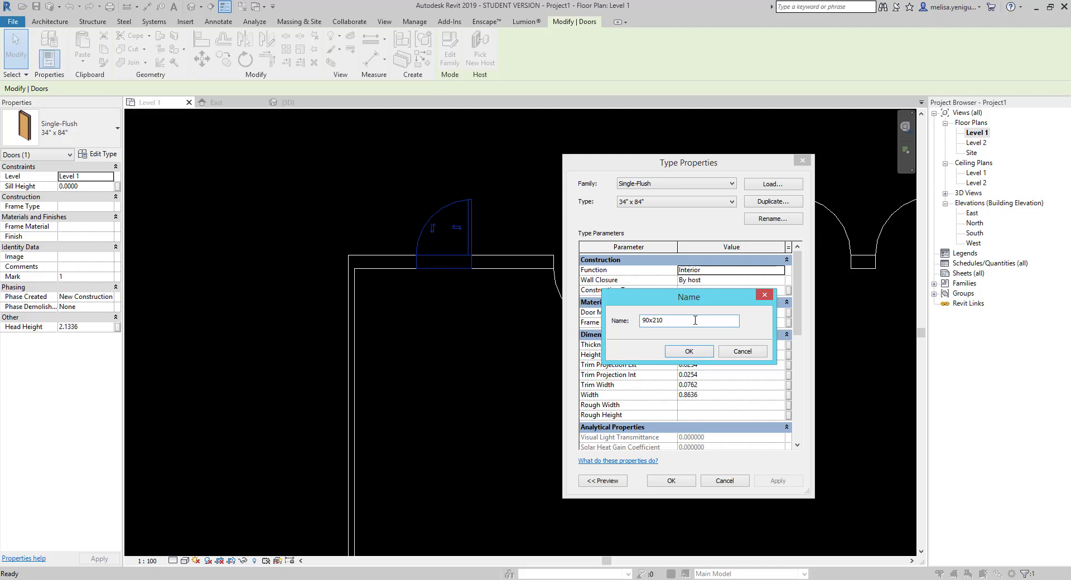
click(690, 353)
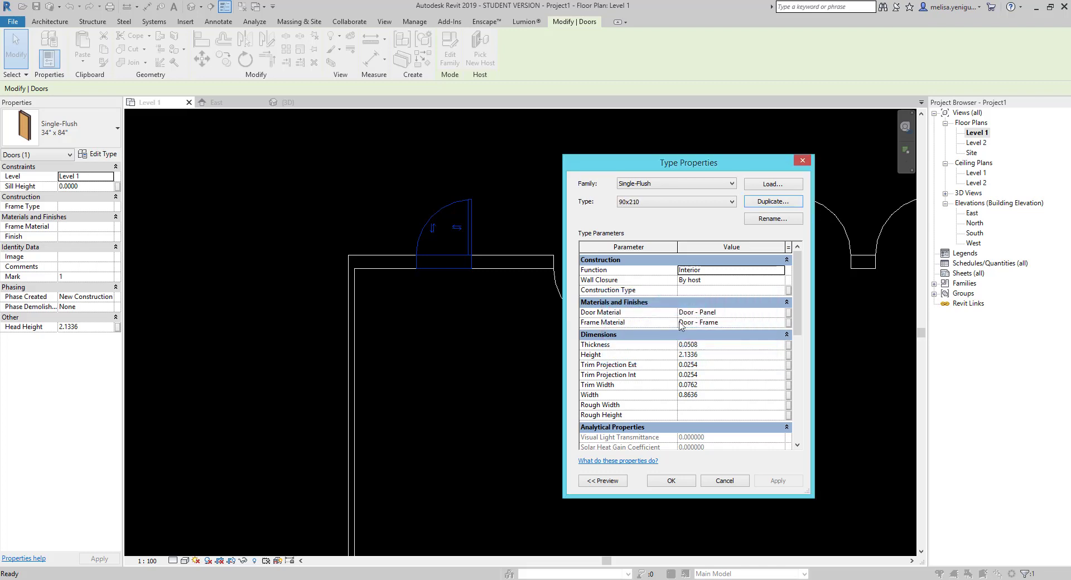
click(714, 356)
text(2.1000)
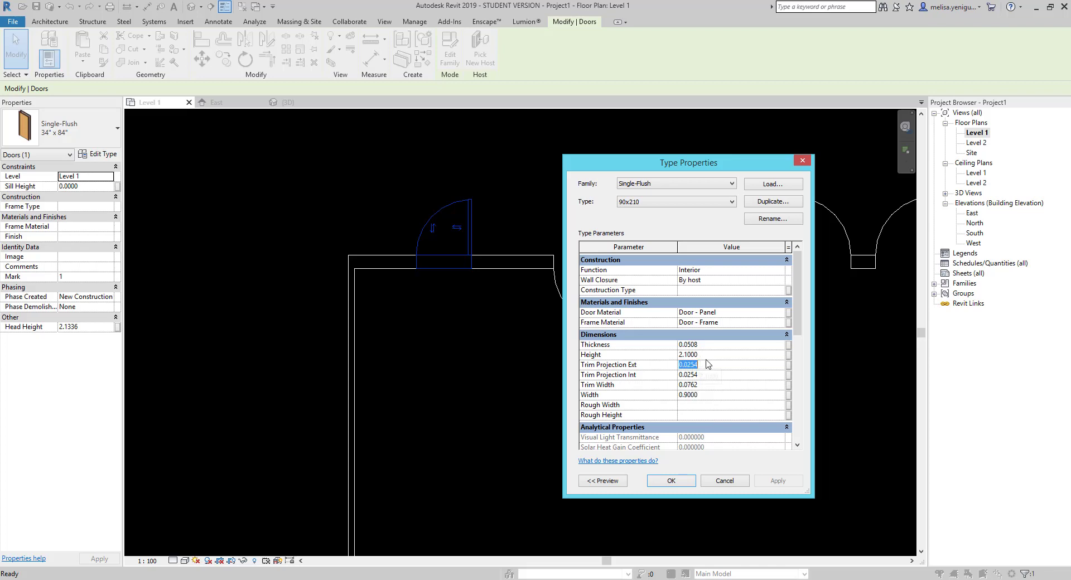
click(671, 480)
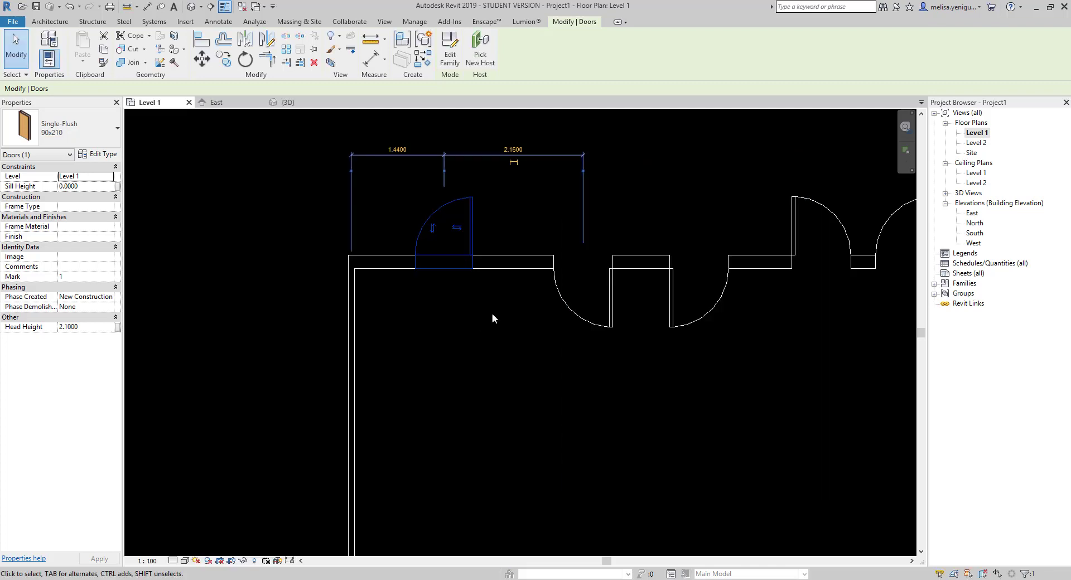
- Inspect the resized door and measure its 0.9000 opening from the wall corner
click(428, 292)
scroll(426, 267, up, 3)
middle_drag(420, 349, 414, 396)
click(461, 279)
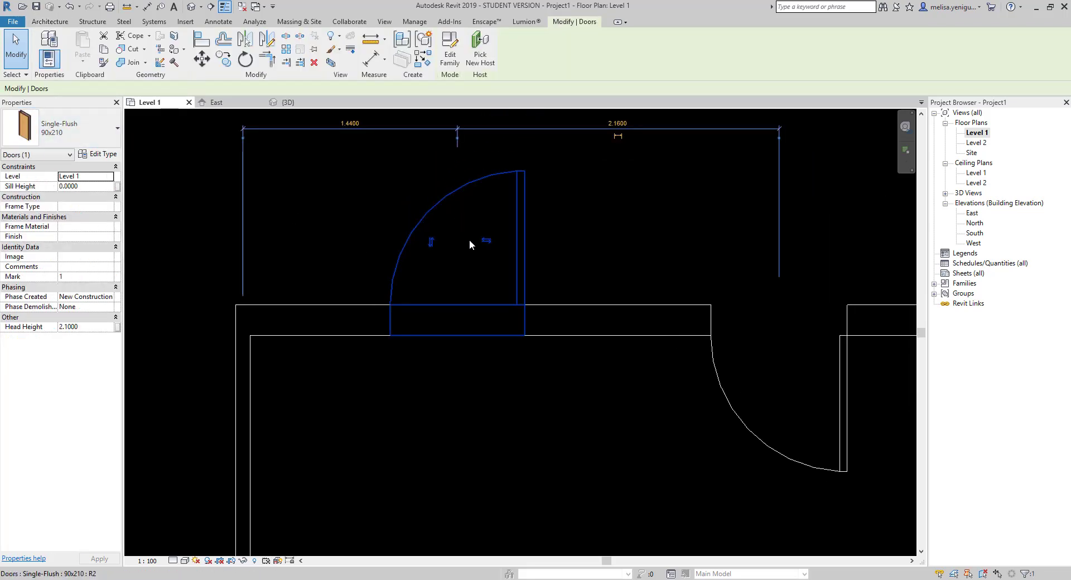
click(412, 371)
click(127, 6)
scroll(402, 350, up, 1)
click(385, 330)
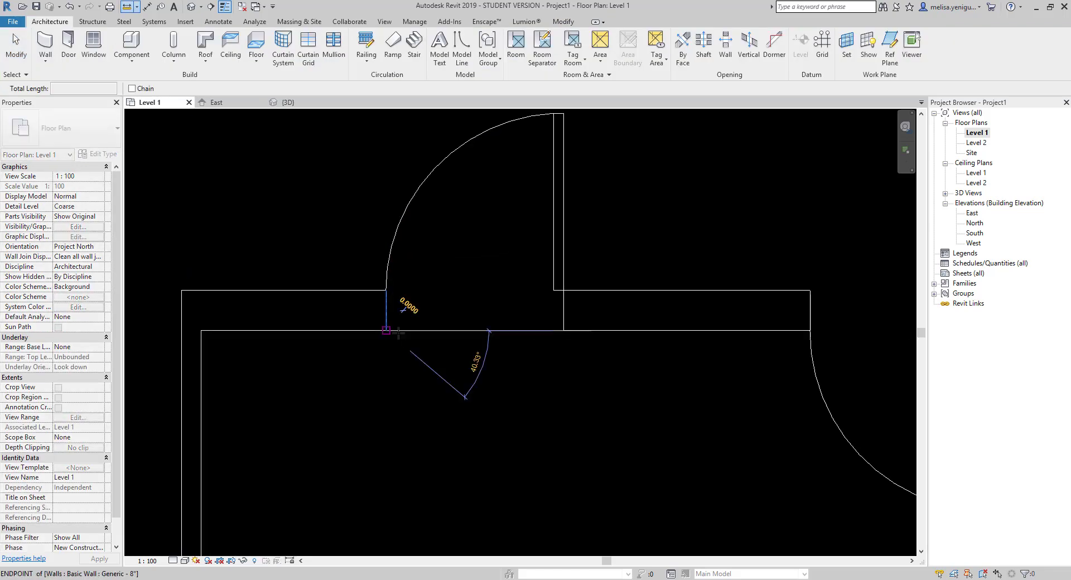
key(Escape)
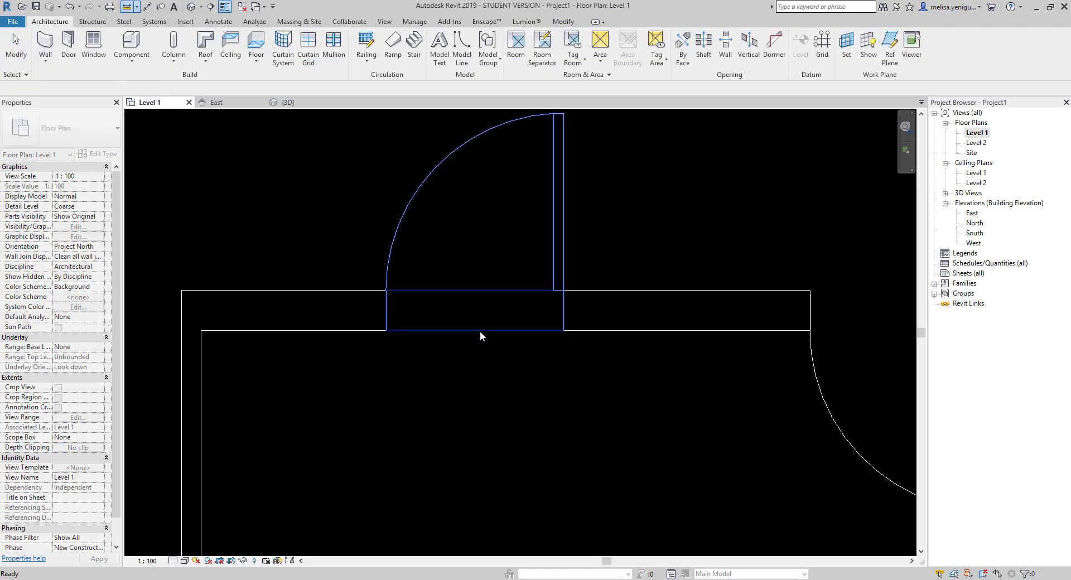
key(Escape)
scroll(510, 305, down, 2)
scroll(510, 306, down, 2)
- Draw a section line through the resized door and open the new Section 1 view
click(210, 6)
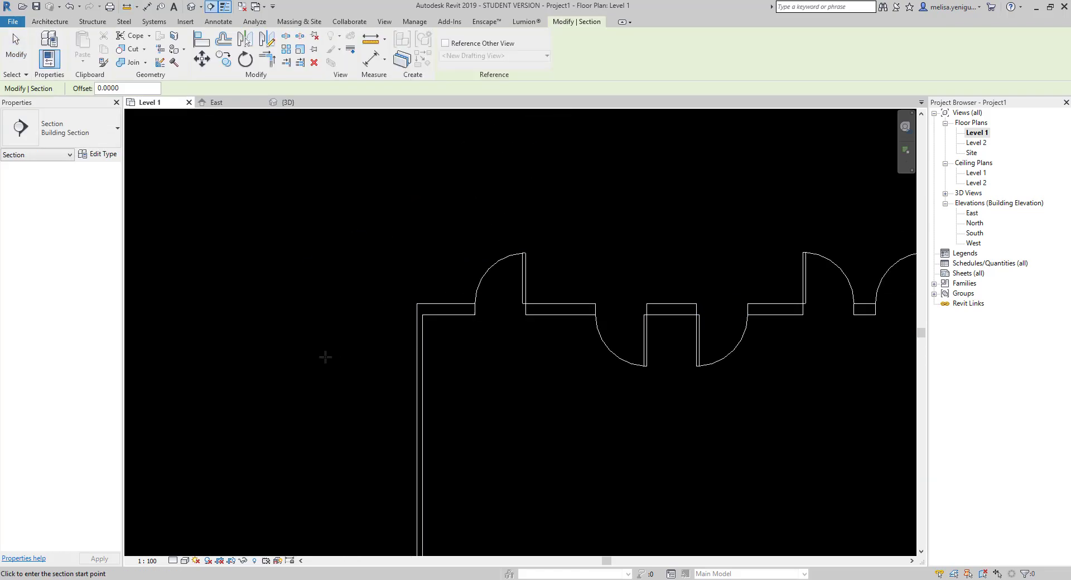
click(325, 357)
click(584, 357)
key(Escape)
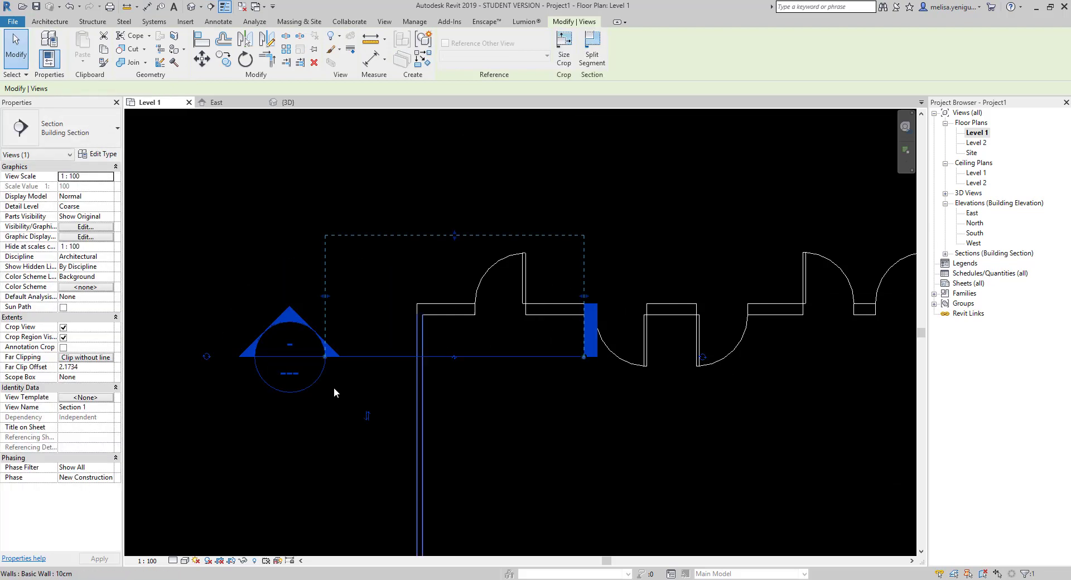
click(491, 277)
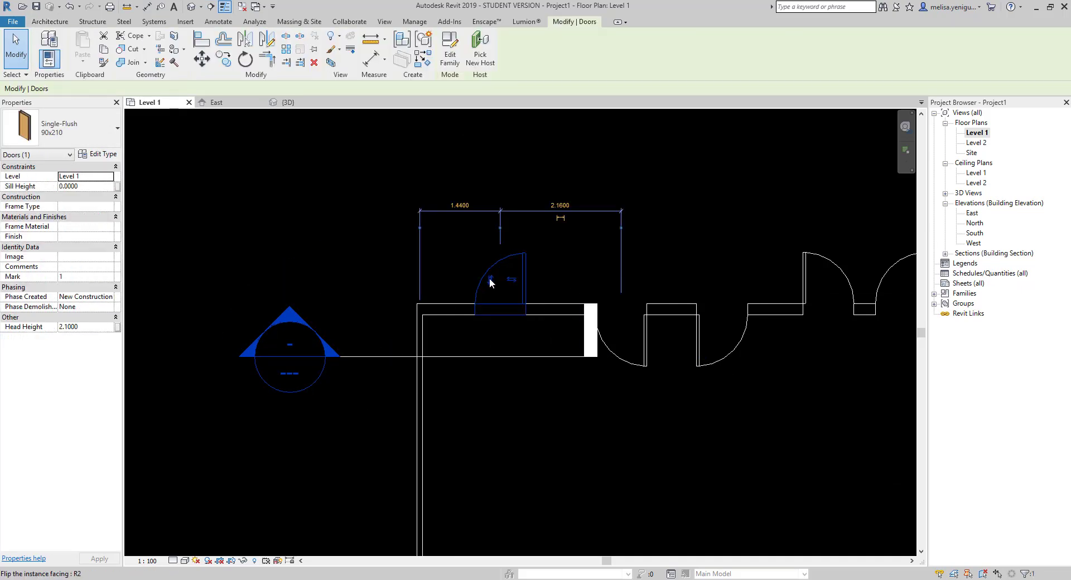
double_click(291, 370)
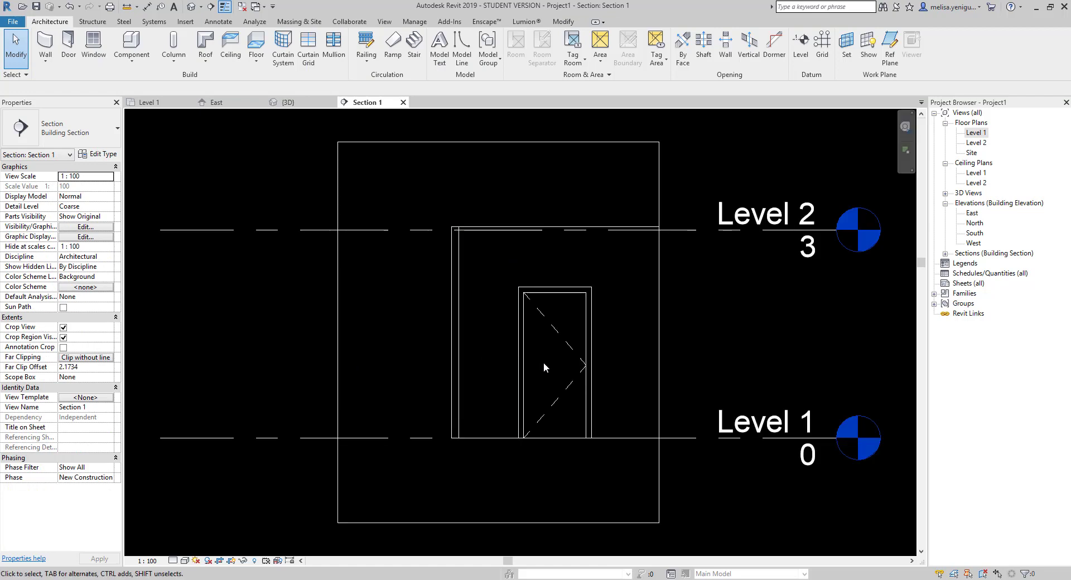
- Show Section 1 at Fine detail in Realistic style, inspect the door, then return to Level 1
click(172, 560)
click(184, 552)
click(184, 561)
click(206, 538)
scroll(593, 397, up, 3)
click(587, 395)
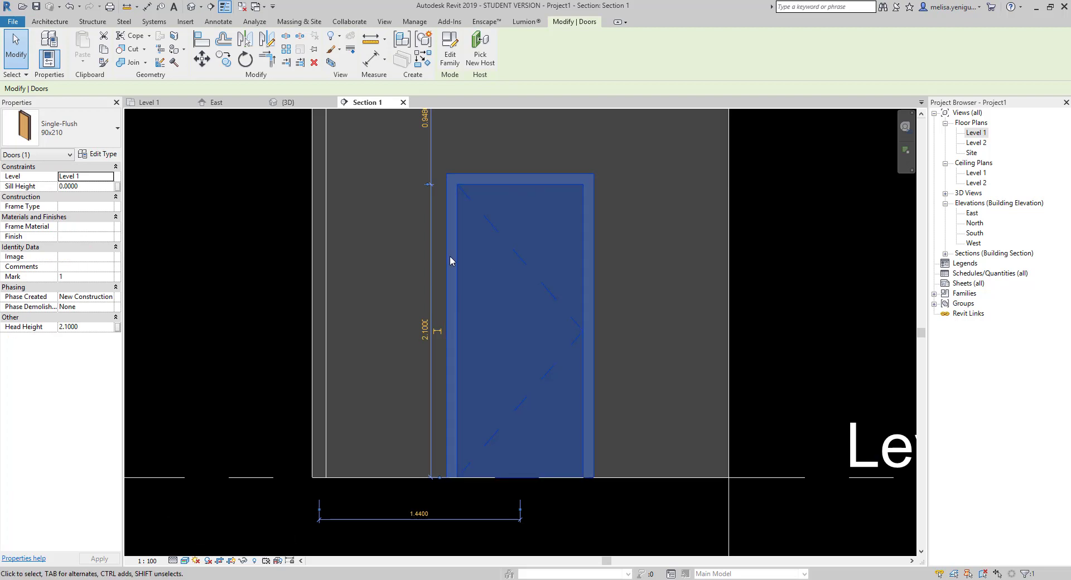
key(Escape)
scroll(514, 443, down, 3)
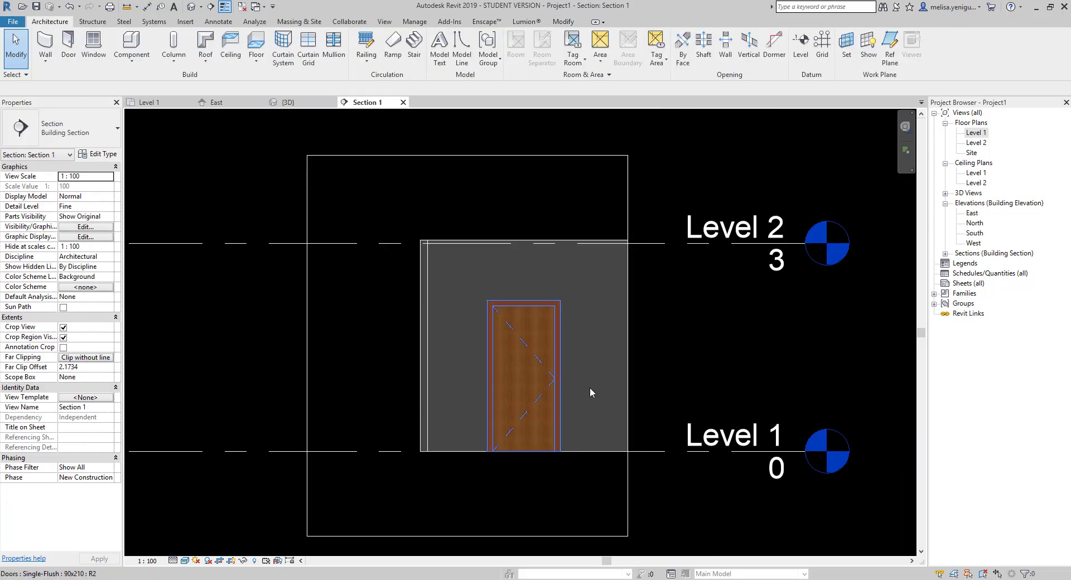
click(147, 102)
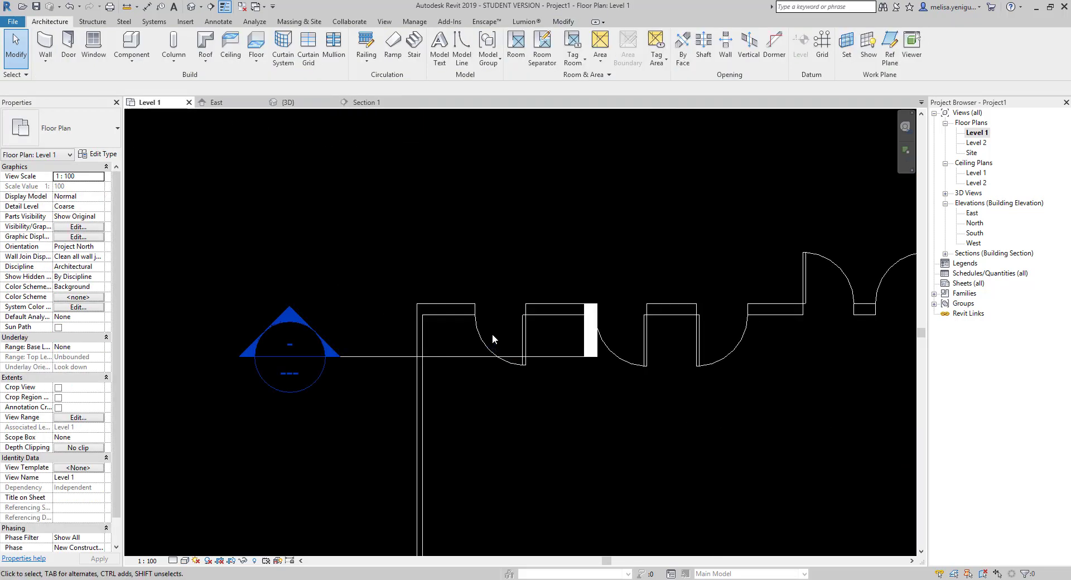
- Change the four selected doors to the Single-Flush 90x210 type
mouse_move(474, 369)
middle_down()
mouse_move(496, 357)
mouse_move(466, 348)
middle_up()
drag(669, 373, 412, 311)
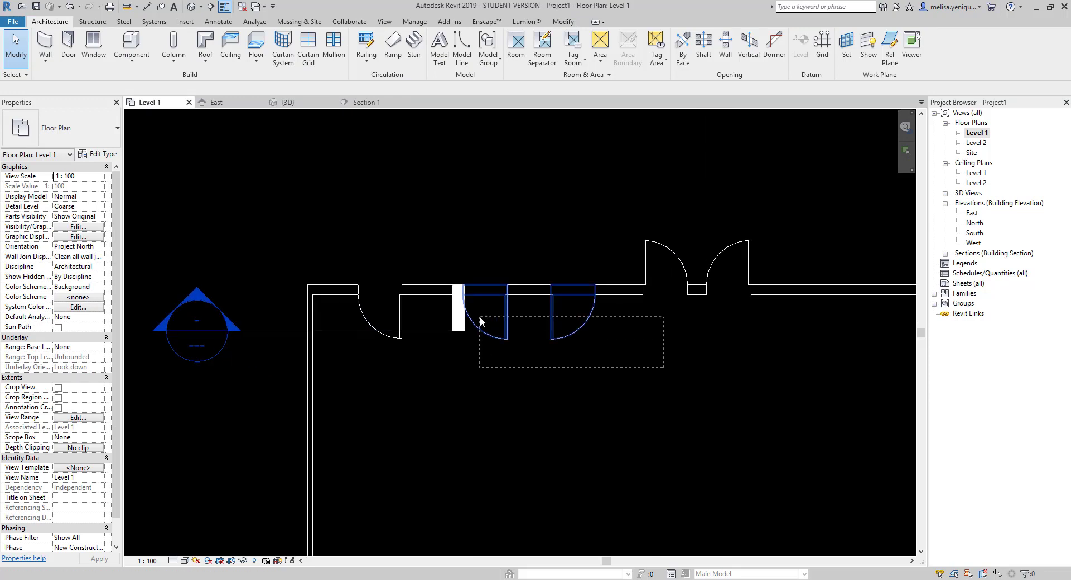
ctrl+drag(669, 241, 483, 233)
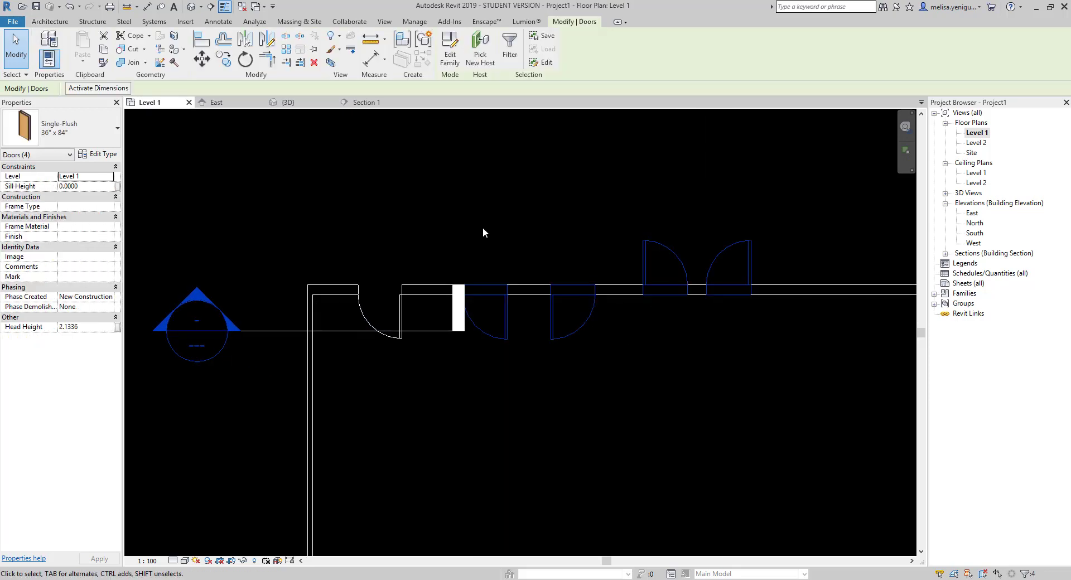
click(62, 128)
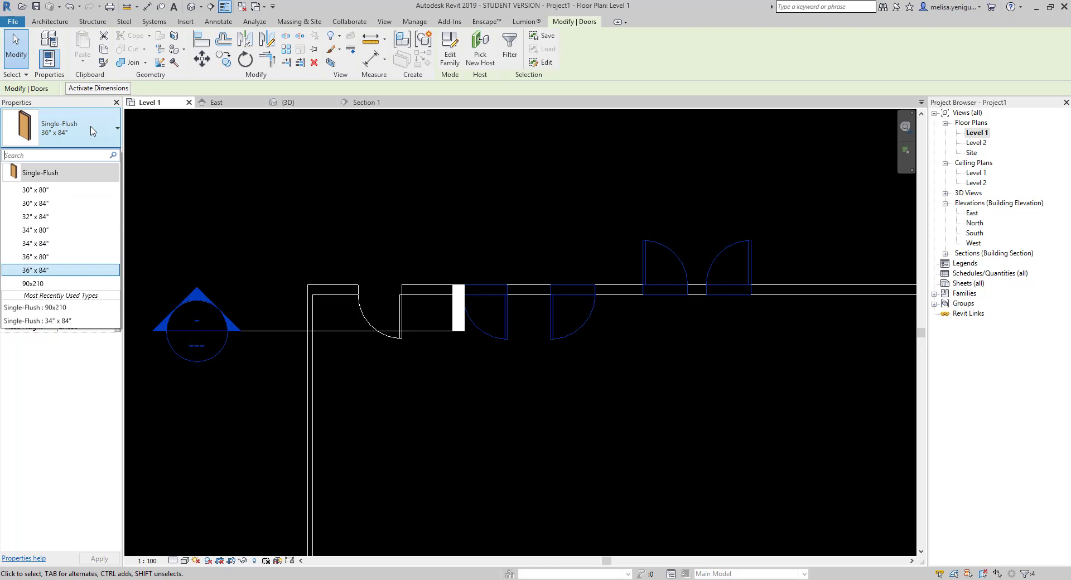
click(41, 284)
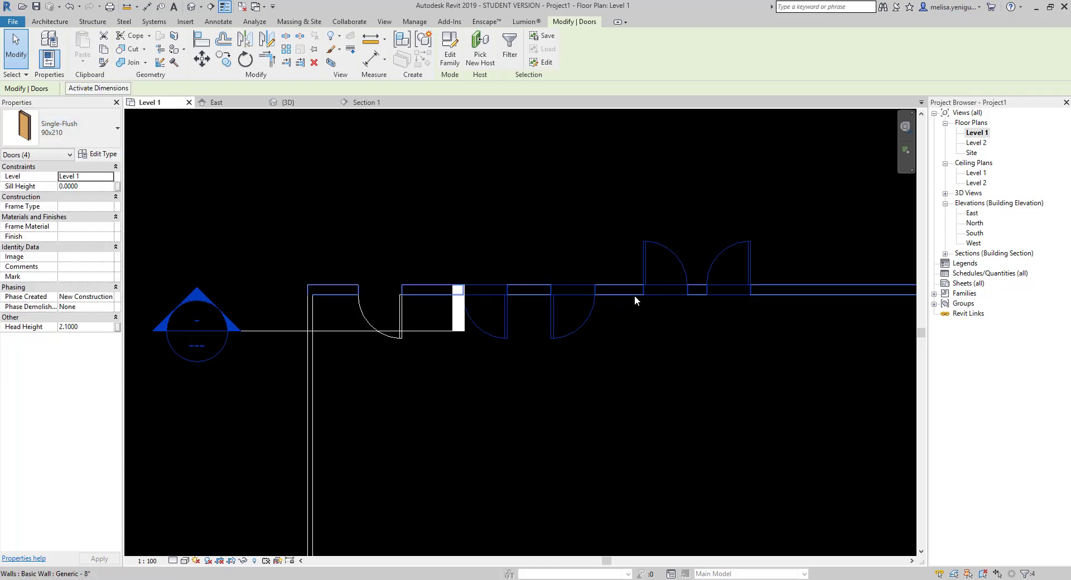
click(668, 383)
- Flip the left double-door's hinge side and swing so it opens into the room
middle_drag(578, 332, 567, 361)
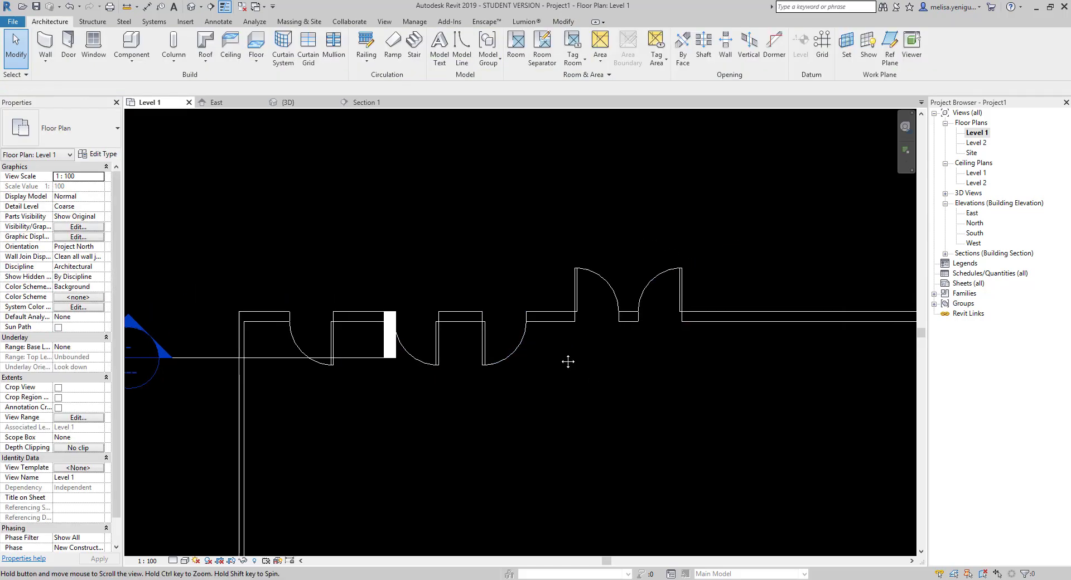
click(614, 293)
middle_drag(630, 354, 560, 323)
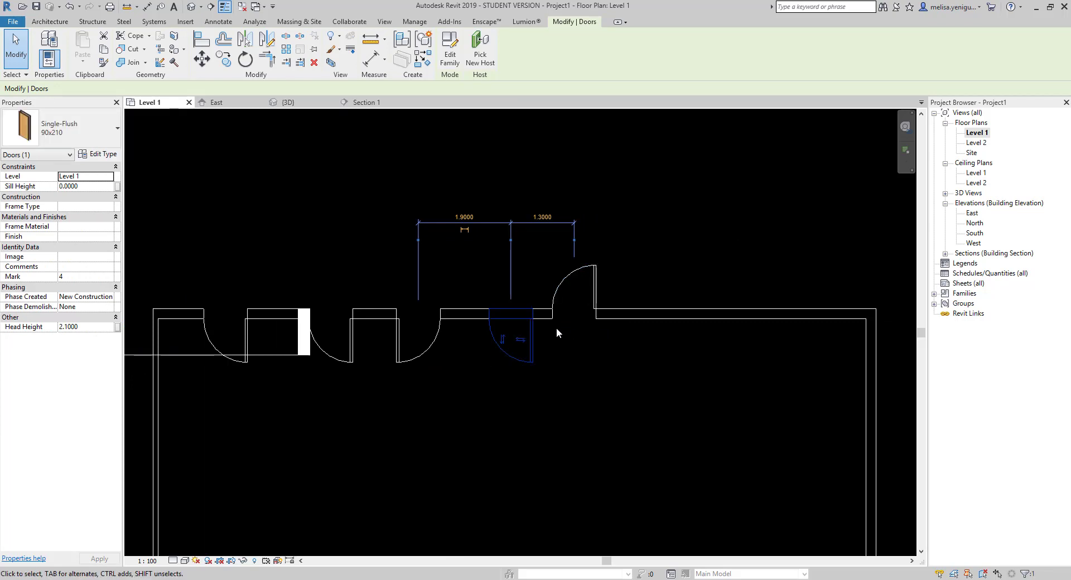
key(space)
key(space)
key(space)
key(space)
scroll(501, 300, up, 3)
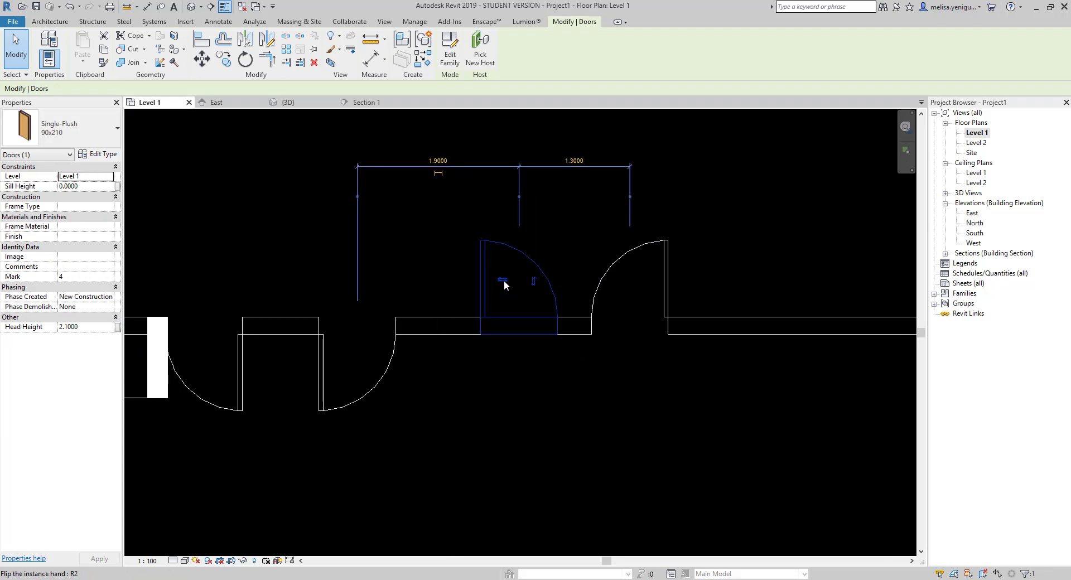
click(504, 280)
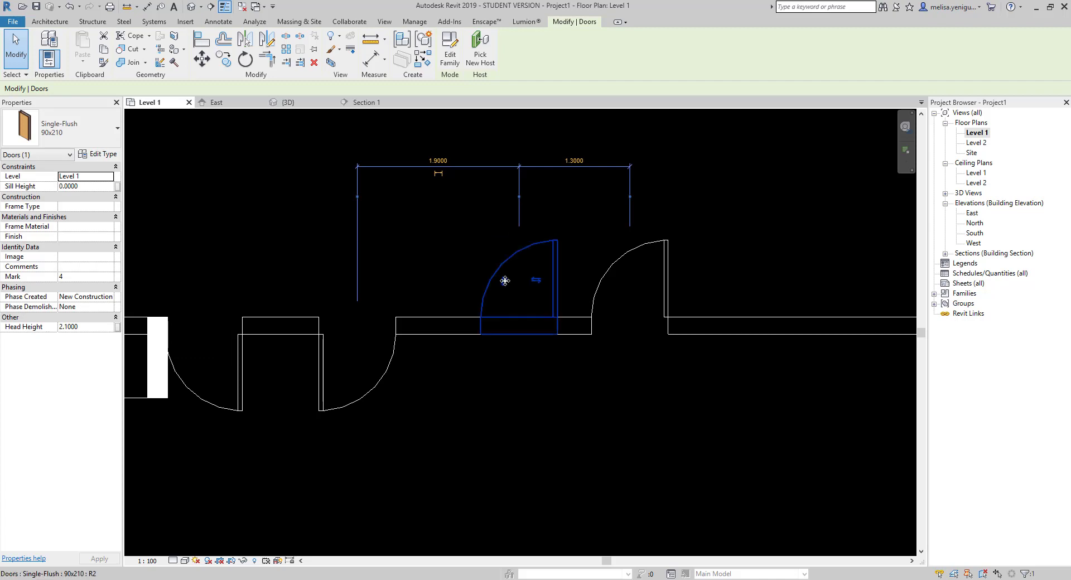
click(505, 284)
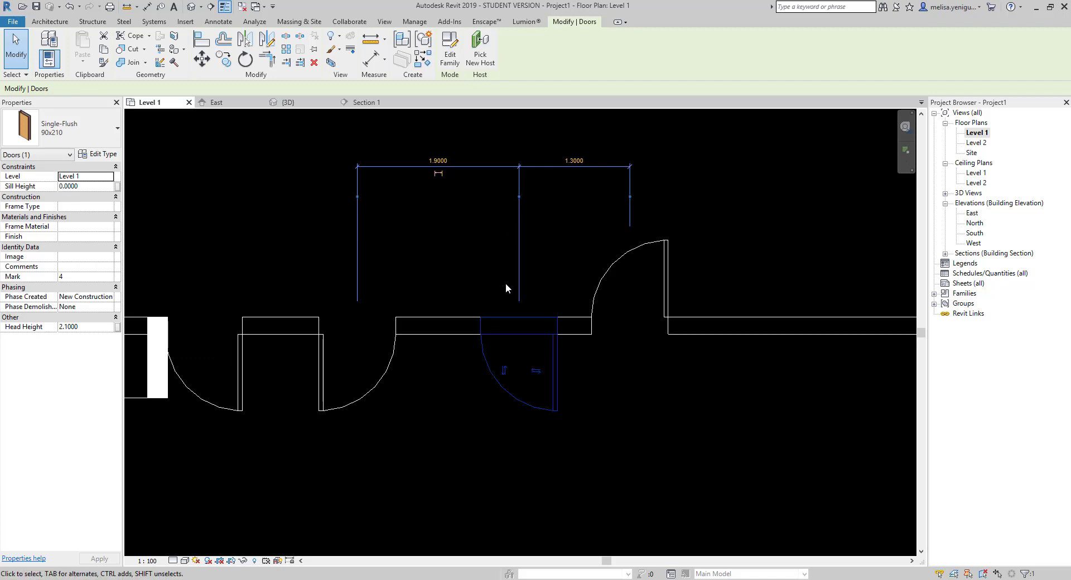
click(504, 370)
scroll(578, 317, down, 2)
- Delete Section 1 and all five doors in the top wall
scroll(593, 303, down, 2)
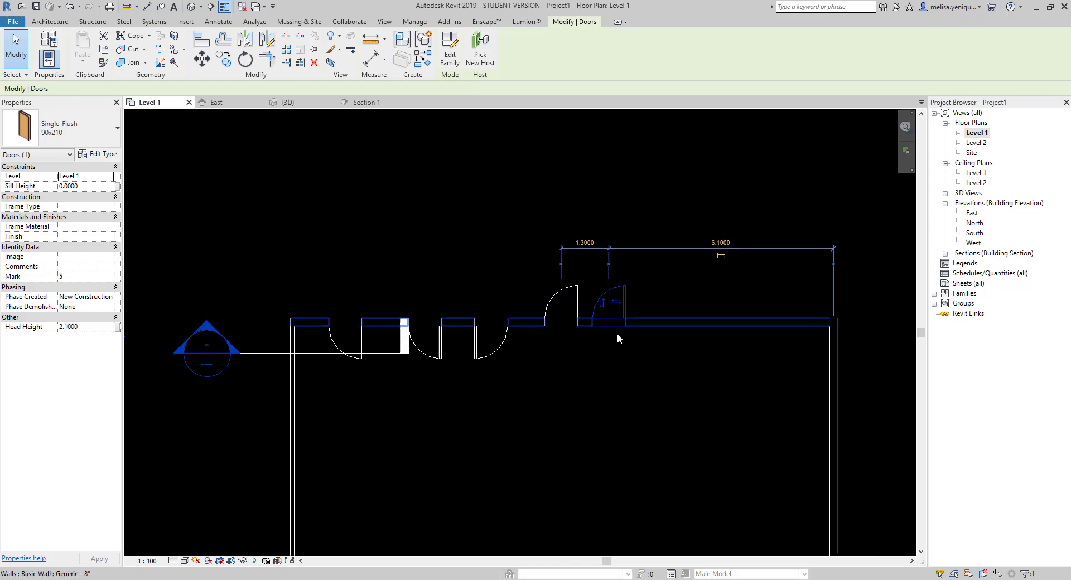
scroll(616, 333, down, 2)
click(389, 331)
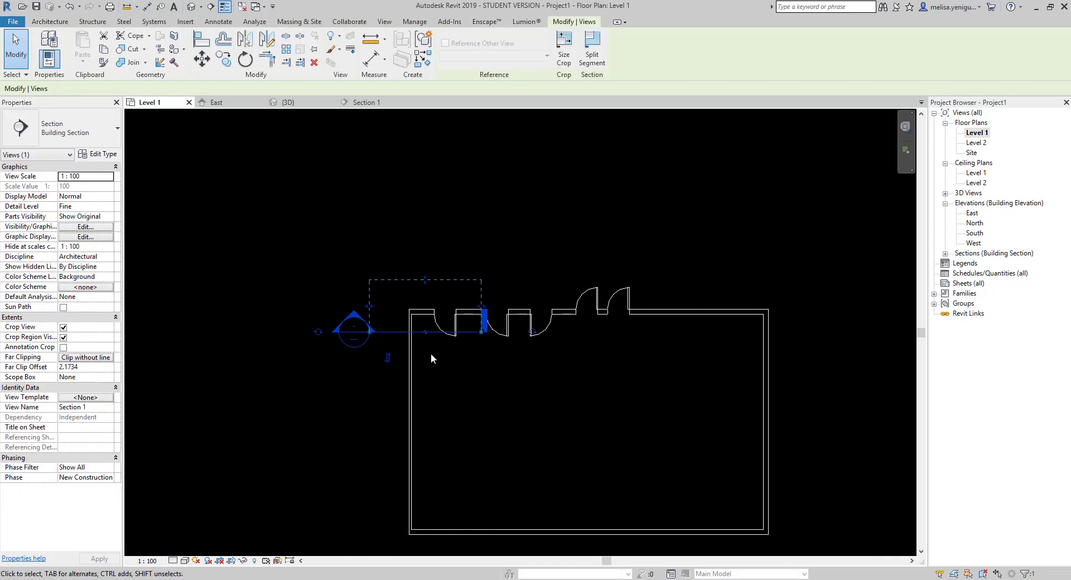
key(Delete)
click(585, 337)
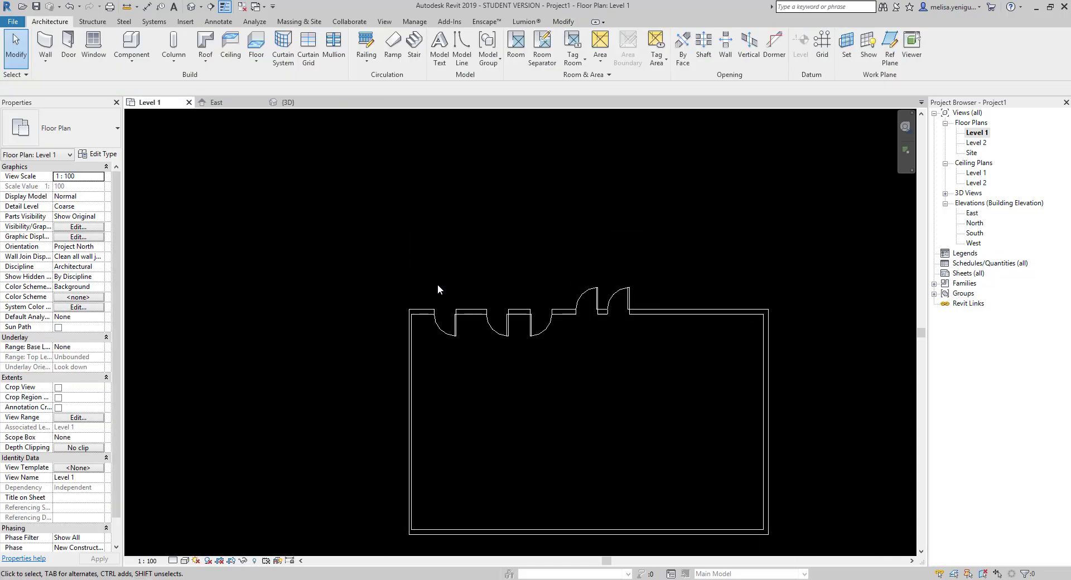
drag(424, 270, 649, 363)
key(Delete)
middle_drag(598, 402, 495, 321)
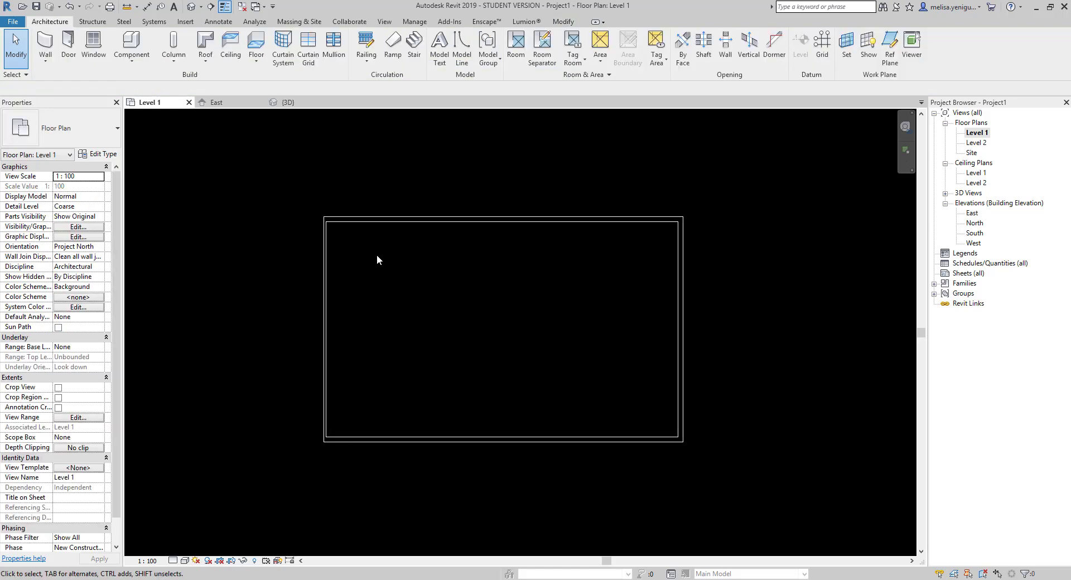
- Place two Fixed 36" x 48" windows in the top wall and switch to the 3D view
click(93, 44)
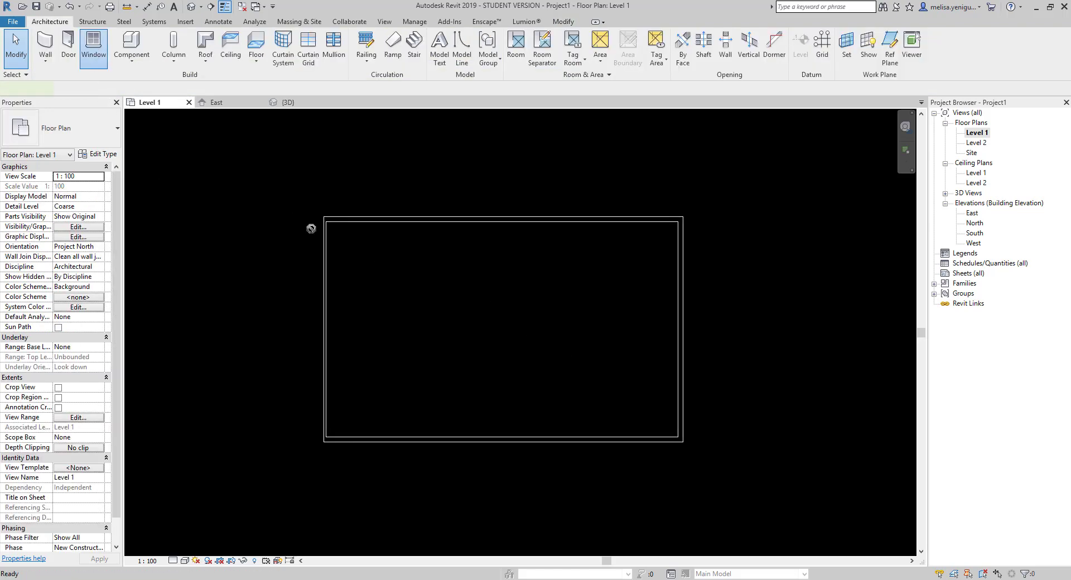
middle_drag(399, 244, 419, 279)
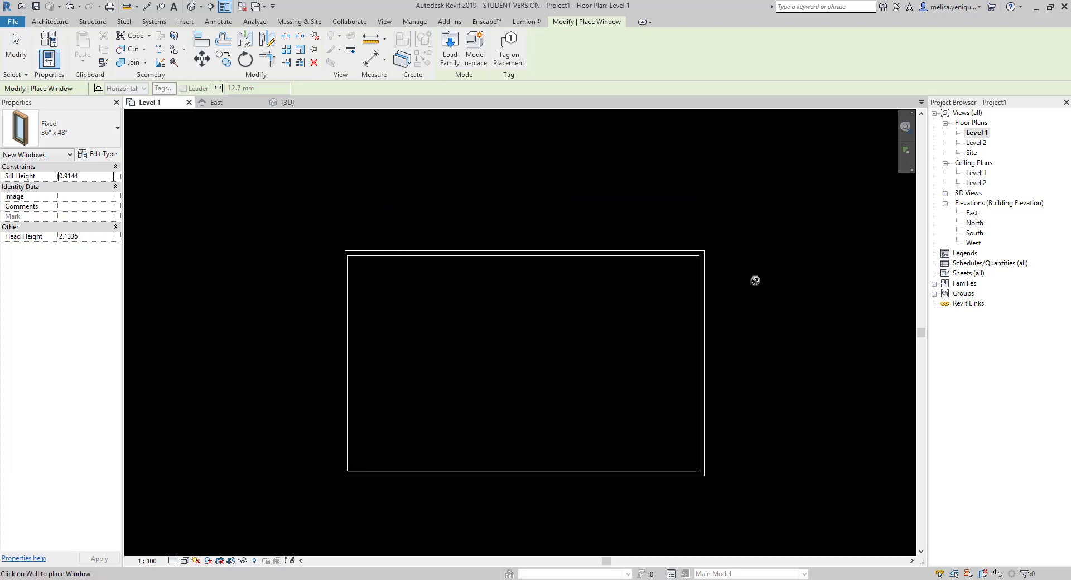
scroll(399, 265, up, 2)
scroll(425, 267, up, 2)
scroll(435, 266, down, 1)
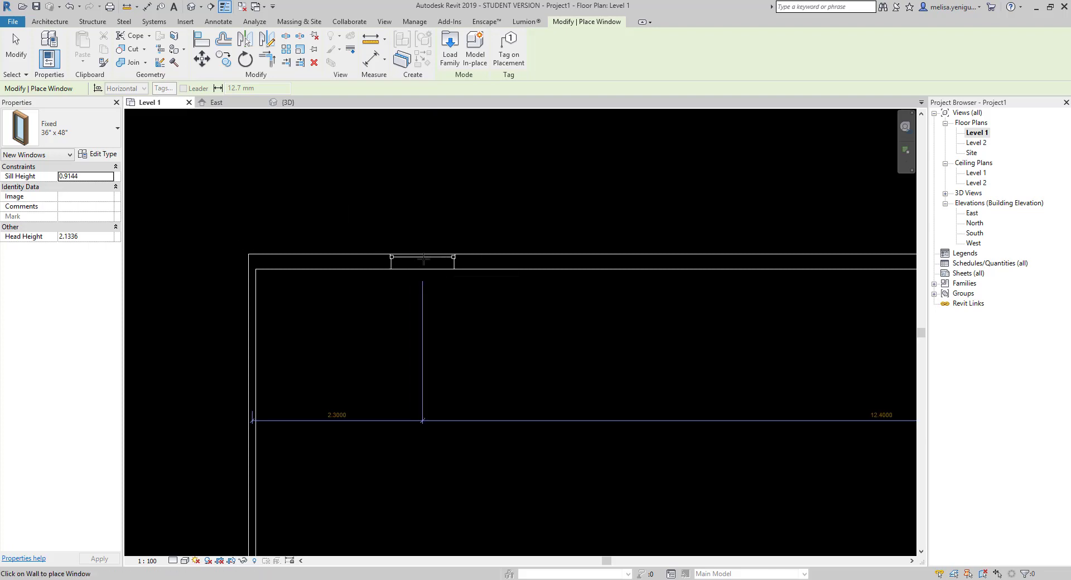
scroll(427, 249, up, 2)
scroll(425, 255, up, 1)
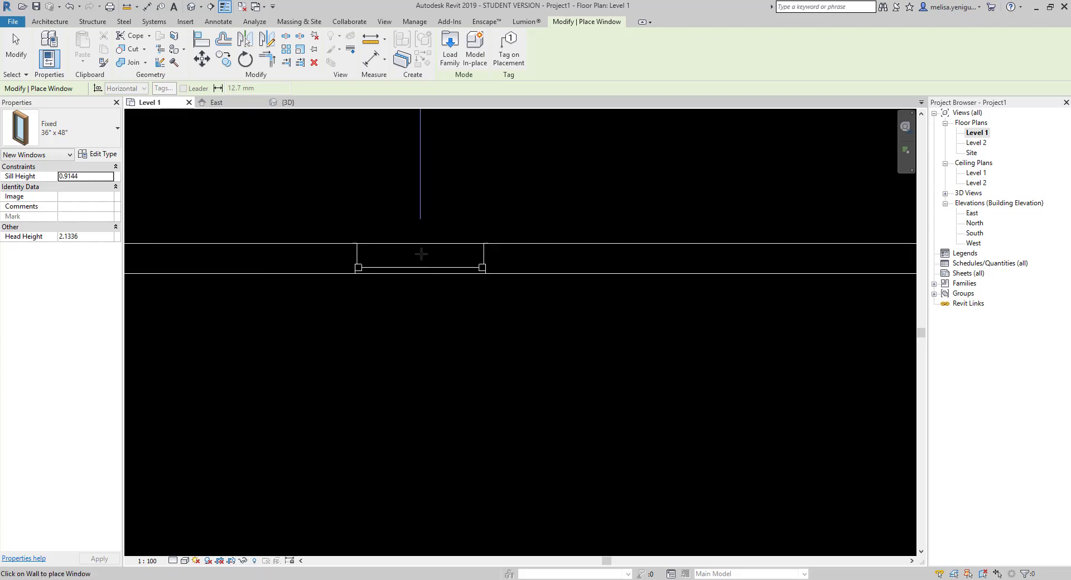
scroll(429, 262, down, 2)
scroll(430, 280, down, 1)
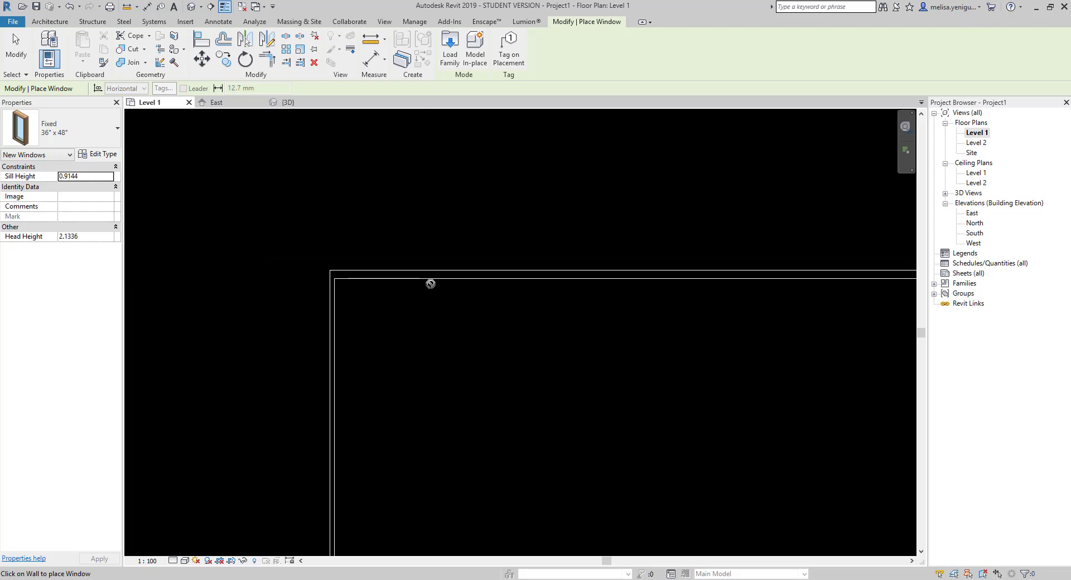
scroll(432, 273, down, 1)
scroll(440, 279, up, 2)
scroll(433, 273, up, 2)
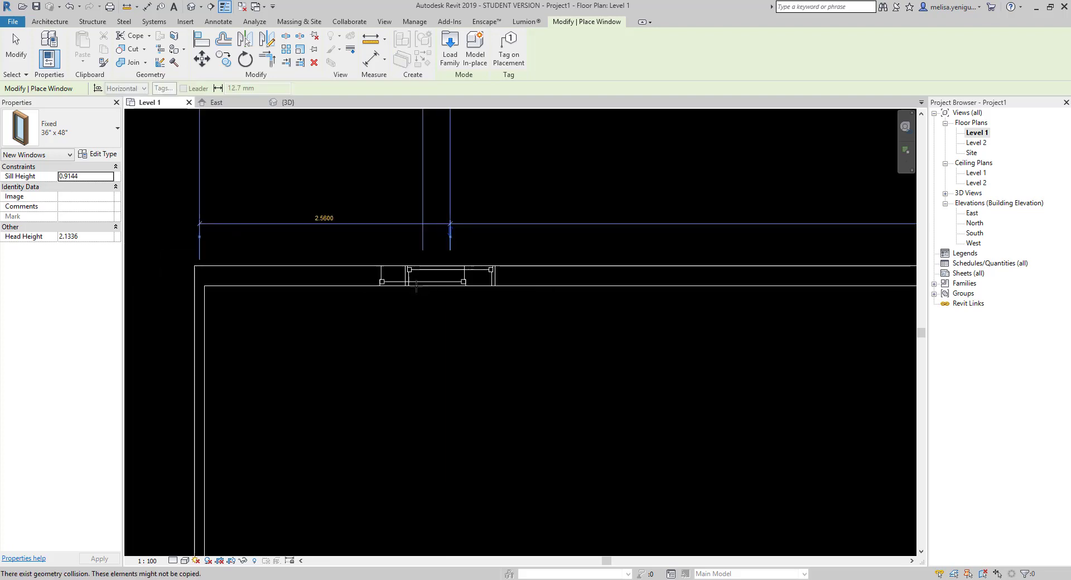
scroll(446, 290, down, 1)
scroll(362, 355, down, 1)
scroll(362, 354, up, 2)
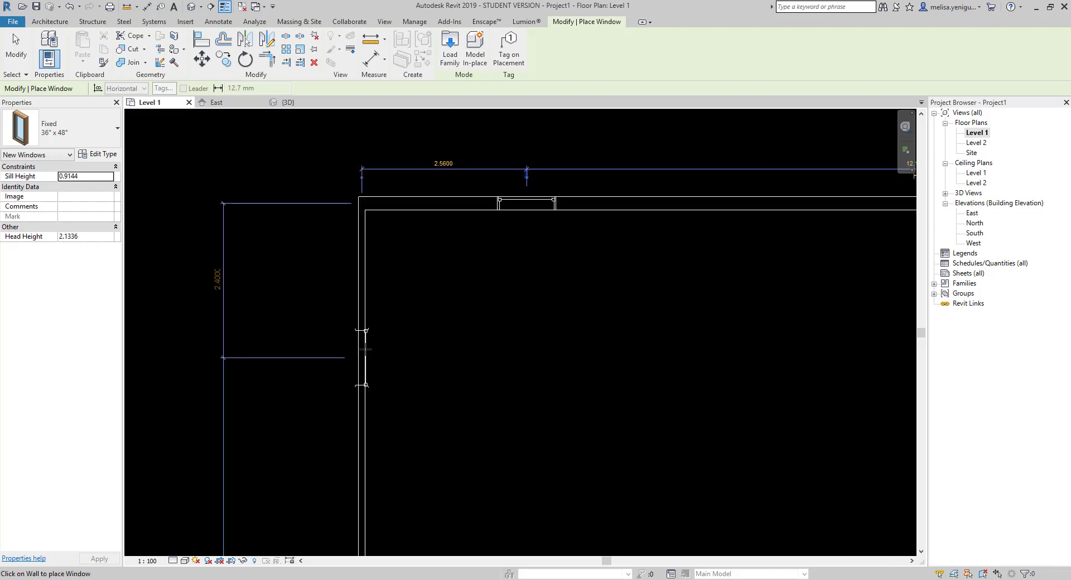
scroll(368, 312, up, 2)
scroll(355, 341, down, 3)
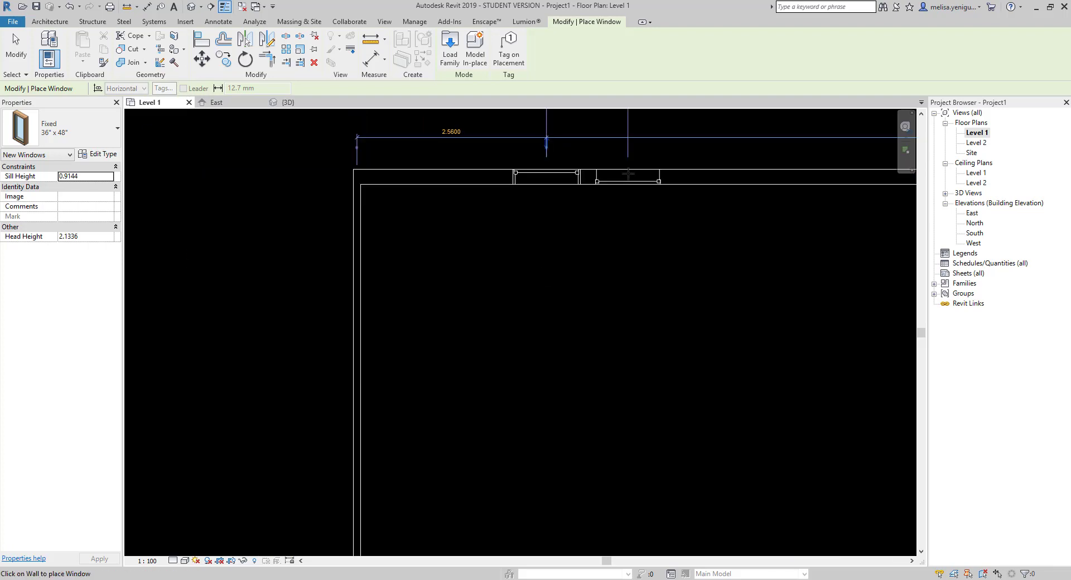
scroll(640, 186, up, 2)
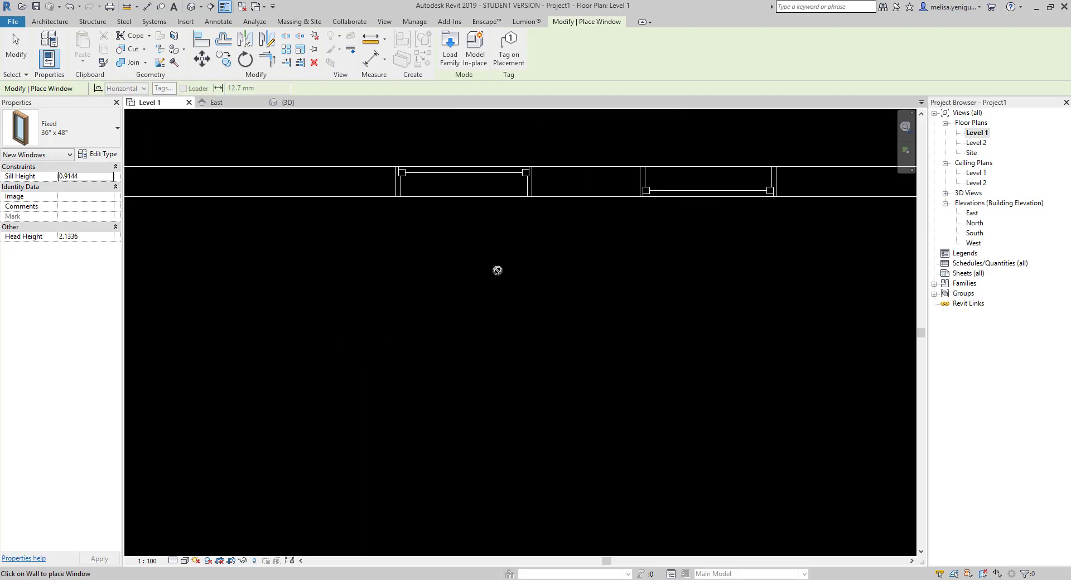
scroll(480, 273, down, 3)
key(Escape)
key(Escape)
click(288, 102)
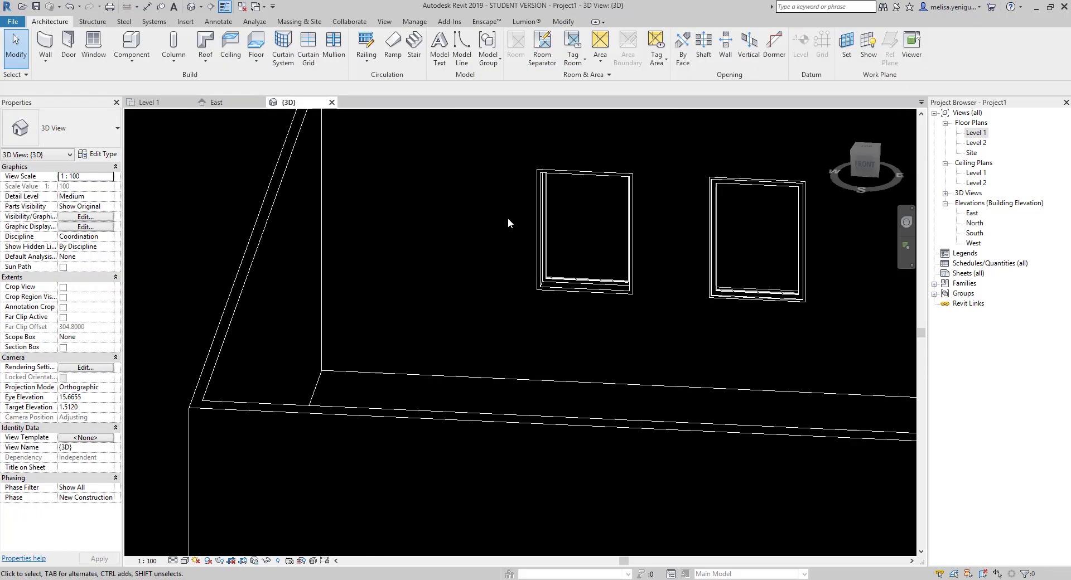
- Set the 3D view to Fine detail level and Realistic visual style
scroll(589, 284, up, 5)
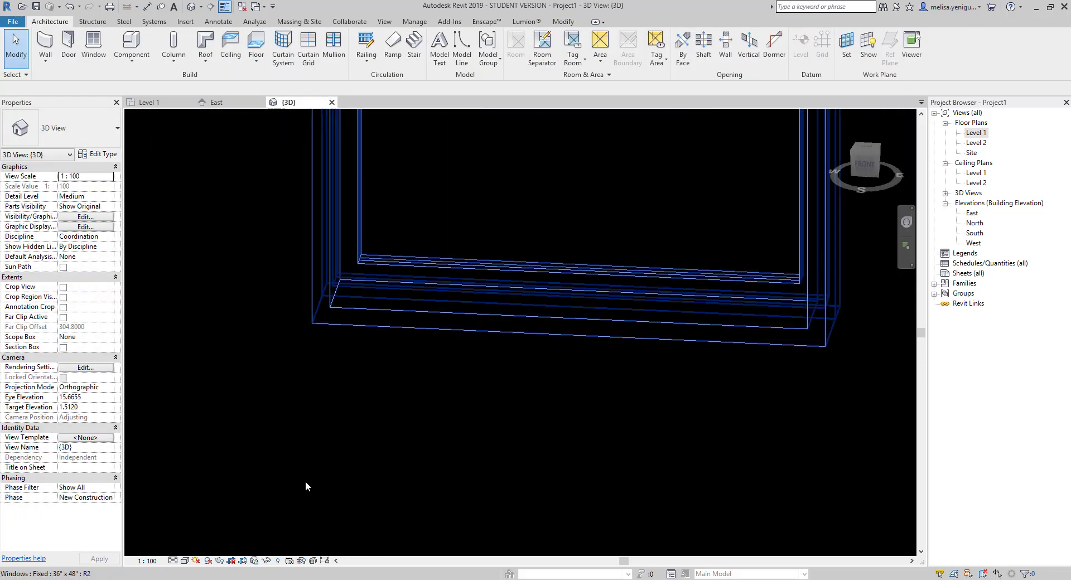
click(172, 561)
click(190, 551)
click(185, 560)
click(219, 535)
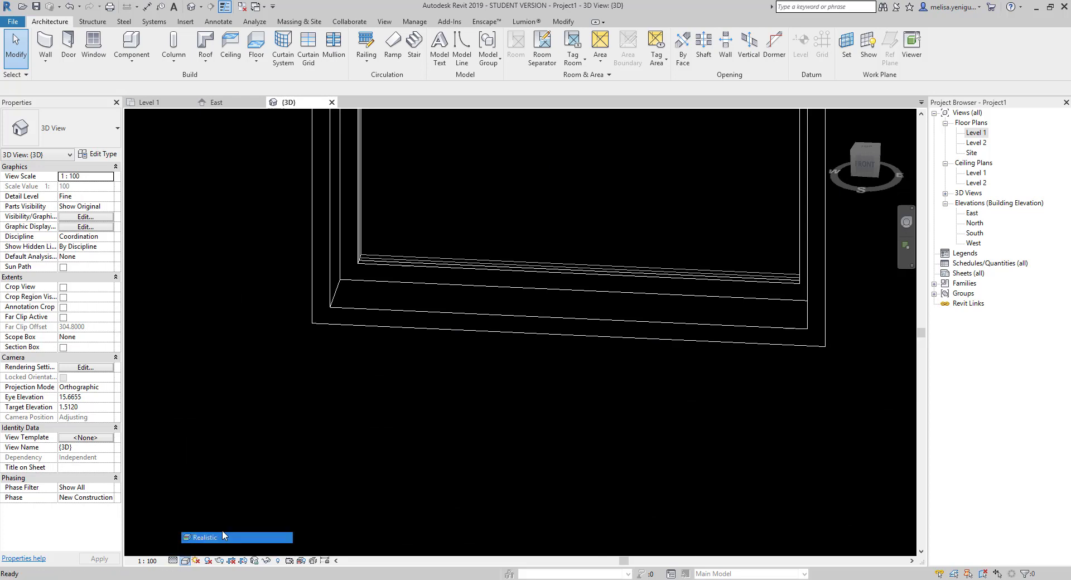
scroll(490, 311, down, 3)
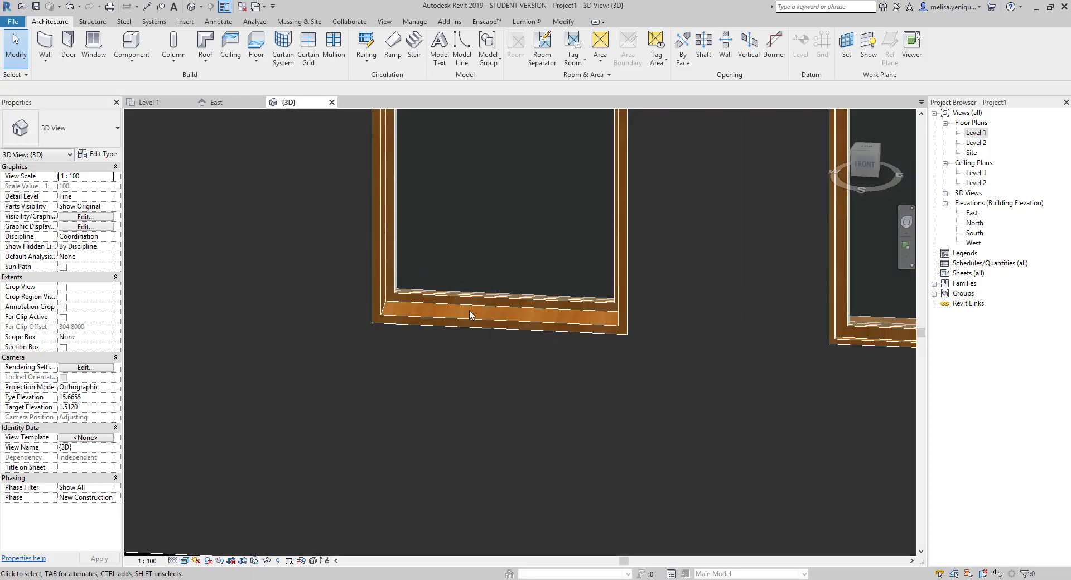
- Orbit the model to see both windows, the building corner from above, and a front view
mouse_move(674, 341)
shift+middle_down()
mouse_move(639, 361)
mouse_move(717, 317)
mouse_move(444, 260)
shift+middle_up()
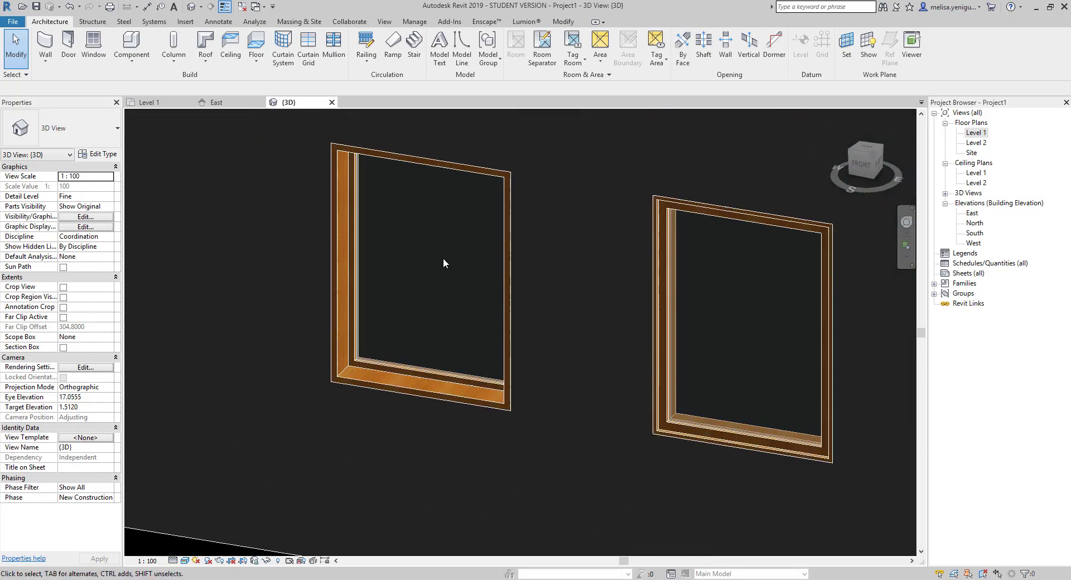
scroll(332, 342, up, 2)
scroll(692, 432, down, 4)
scroll(700, 433, up, 3)
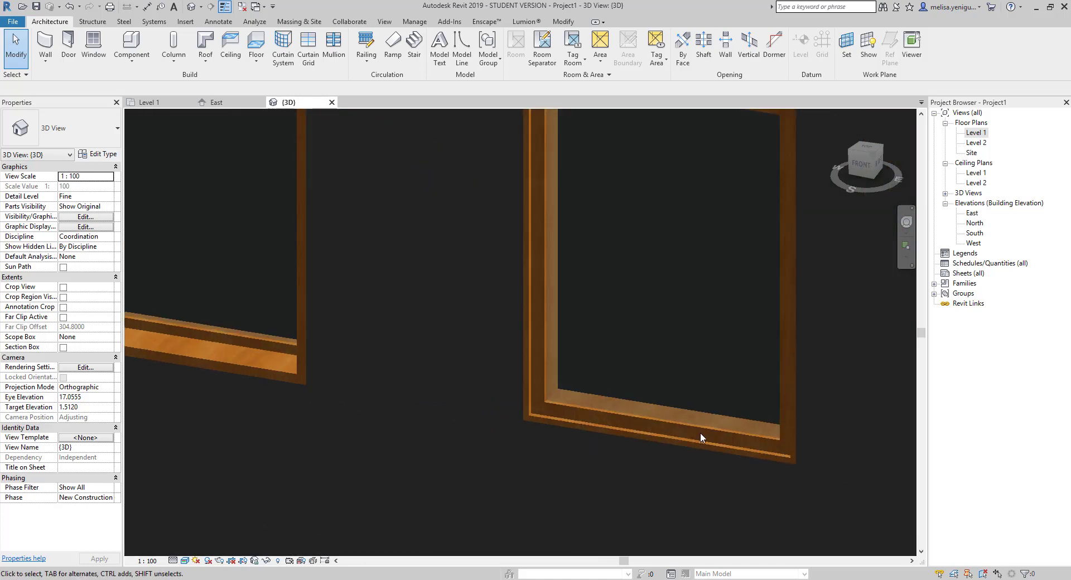
scroll(700, 433, down, 3)
scroll(550, 383, down, 3)
mouse_move(424, 363)
shift+middle_down()
mouse_move(647, 386)
mouse_move(502, 418)
mouse_move(635, 261)
mouse_move(396, 393)
shift+middle_up()
scroll(396, 393, up, 2)
scroll(396, 393, up, 2)
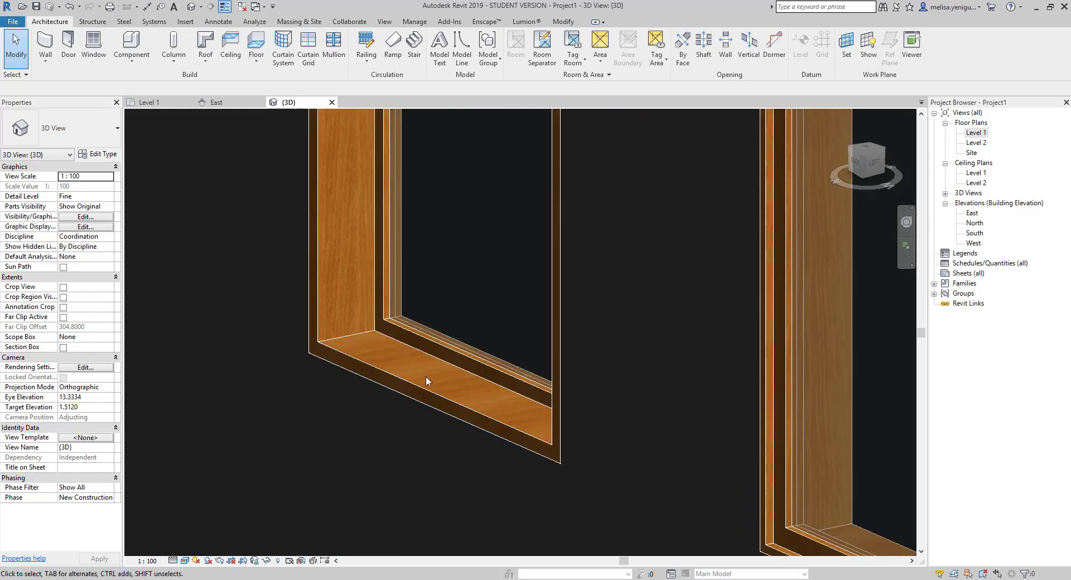
scroll(409, 375, up, 2)
scroll(427, 381, down, 3)
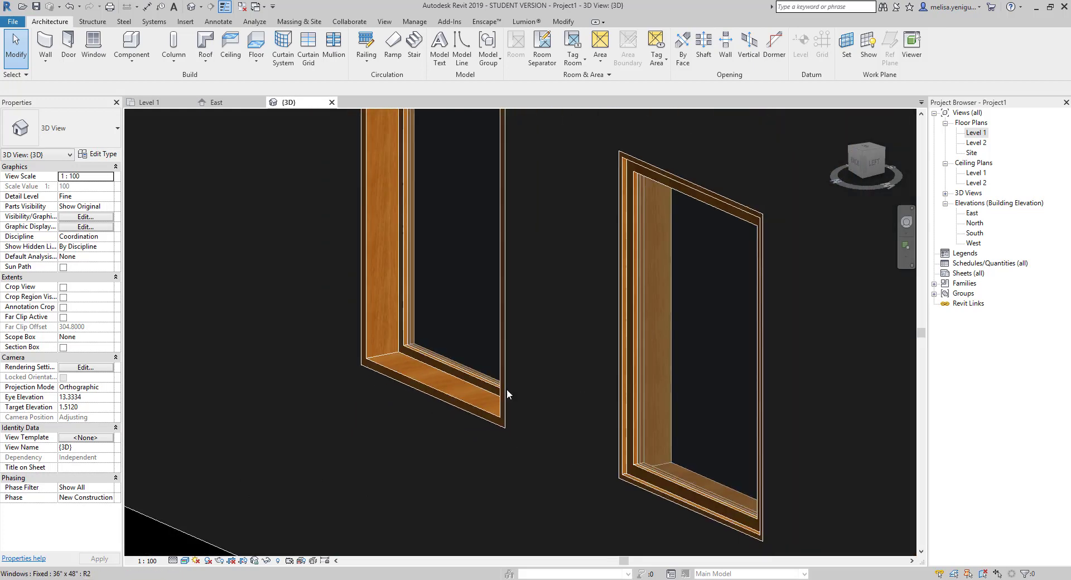
scroll(504, 444, down, 3)
scroll(471, 426, down, 4)
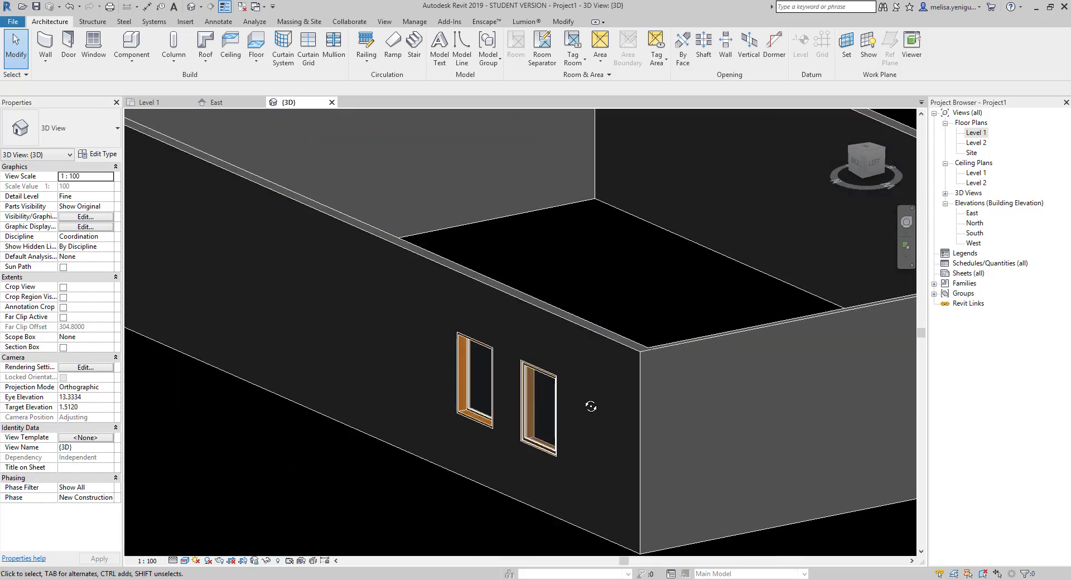
mouse_move(588, 406)
shift+middle_down()
mouse_move(359, 408)
mouse_move(359, 396)
shift+middle_up()
- On Level 1, change the right top-wall window to Window-Casement-Double 34" x 36"
click(148, 102)
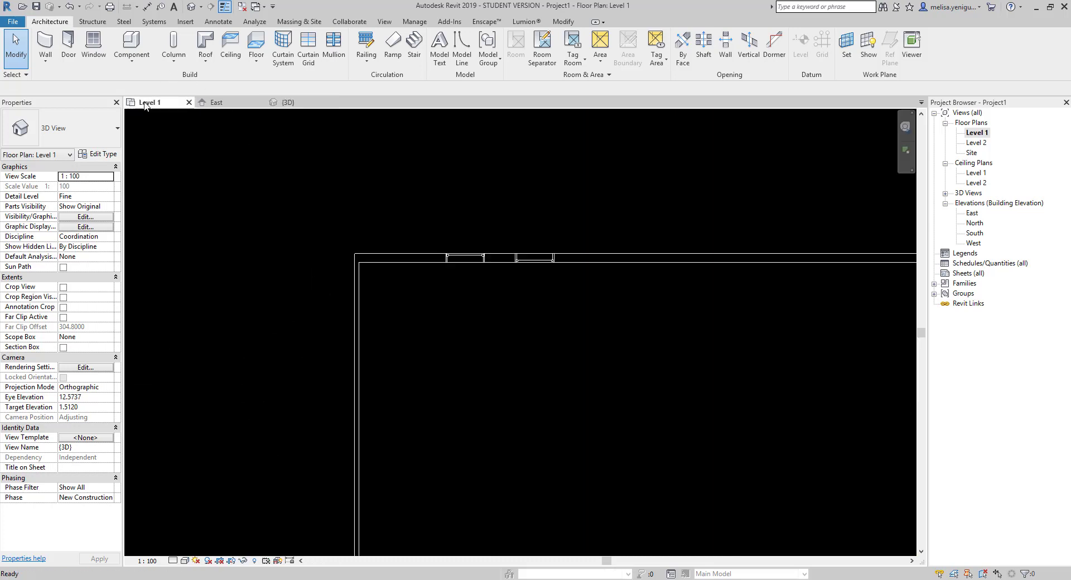
click(524, 260)
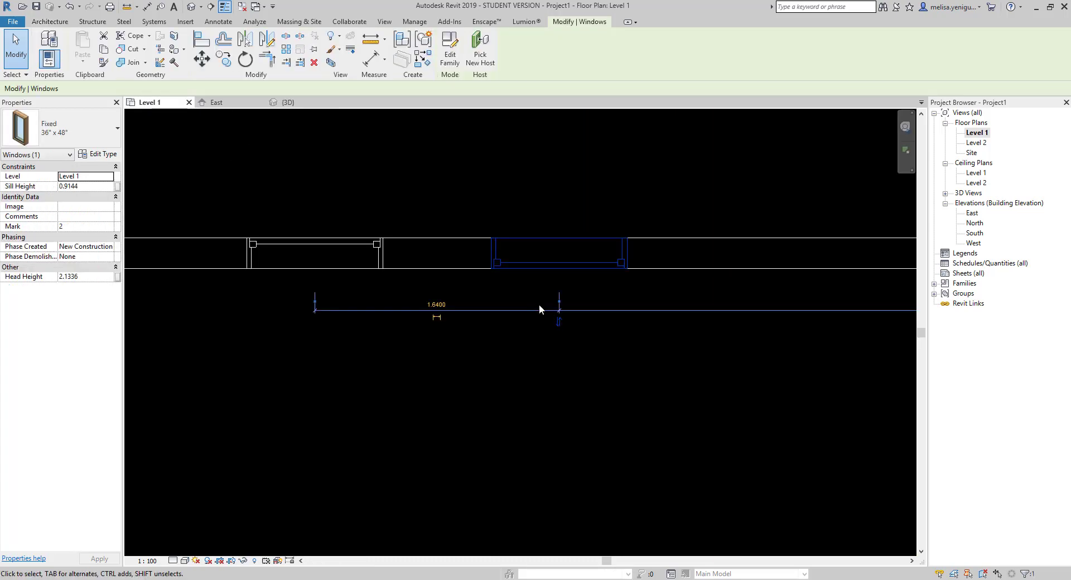
click(106, 131)
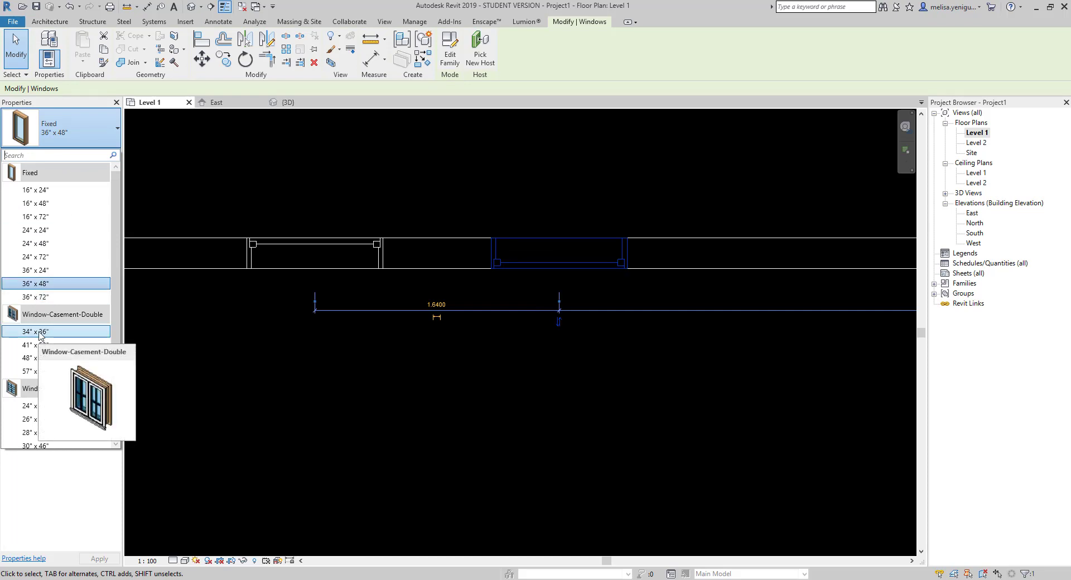
click(39, 332)
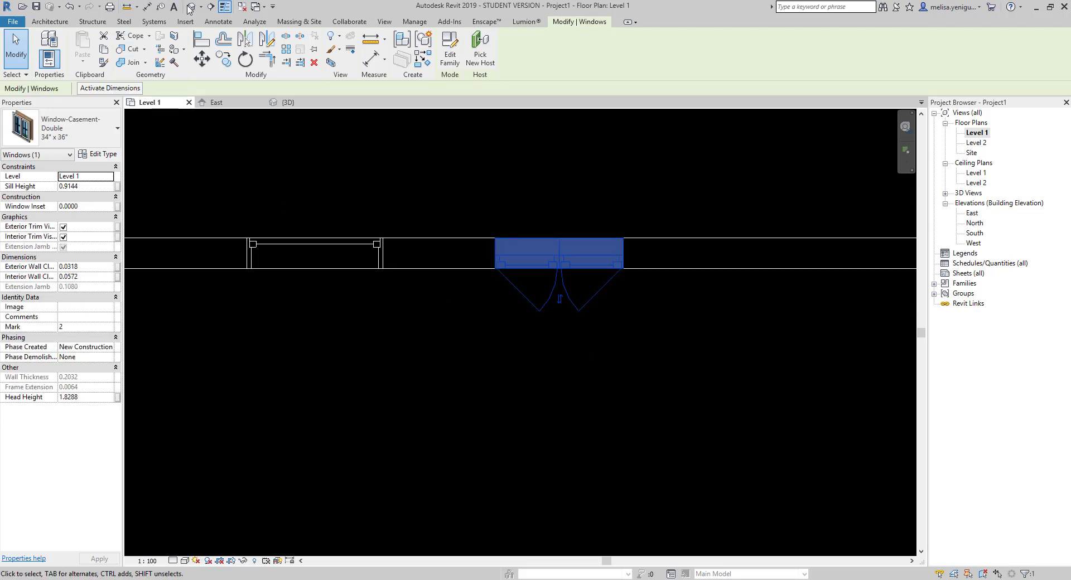
- In 3D, switch that window to Window-Double-Hung 26" x 42", then return to Level 1
click(190, 8)
scroll(583, 244, up, 3)
scroll(573, 289, up, 3)
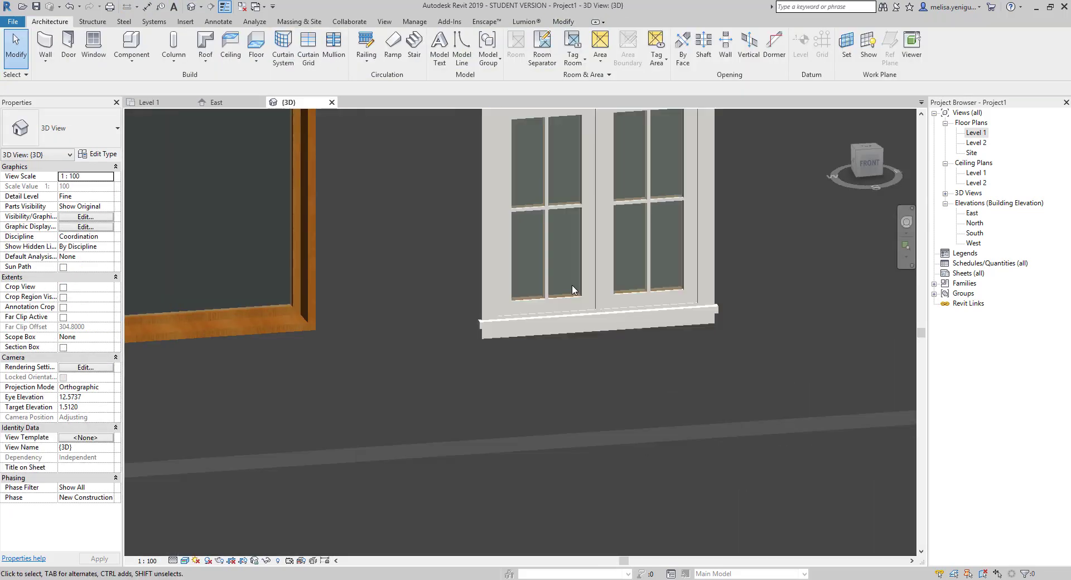
click(577, 290)
click(67, 129)
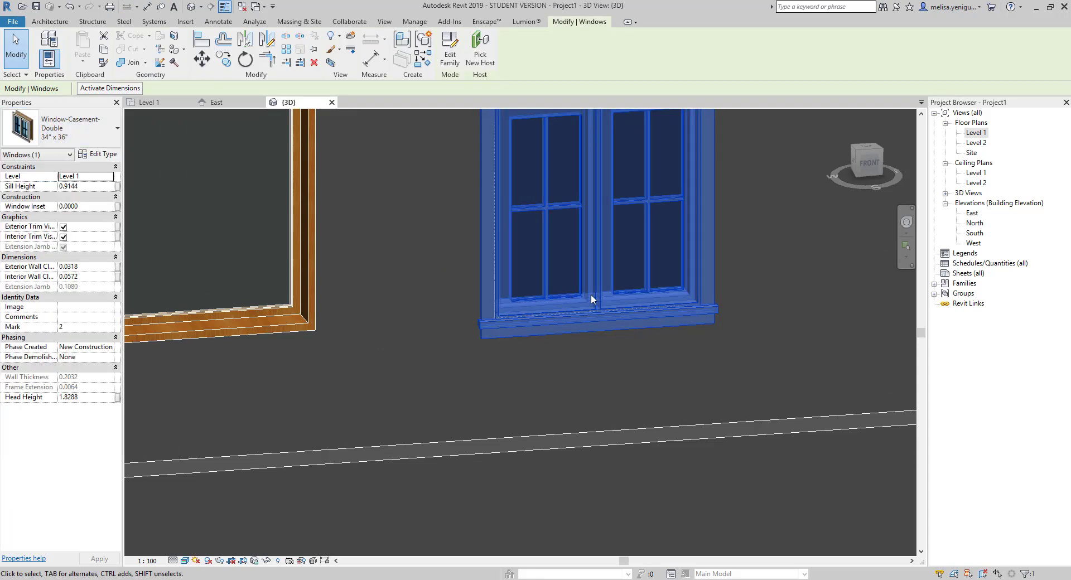
scroll(586, 379, up, 3)
scroll(587, 382, down, 3)
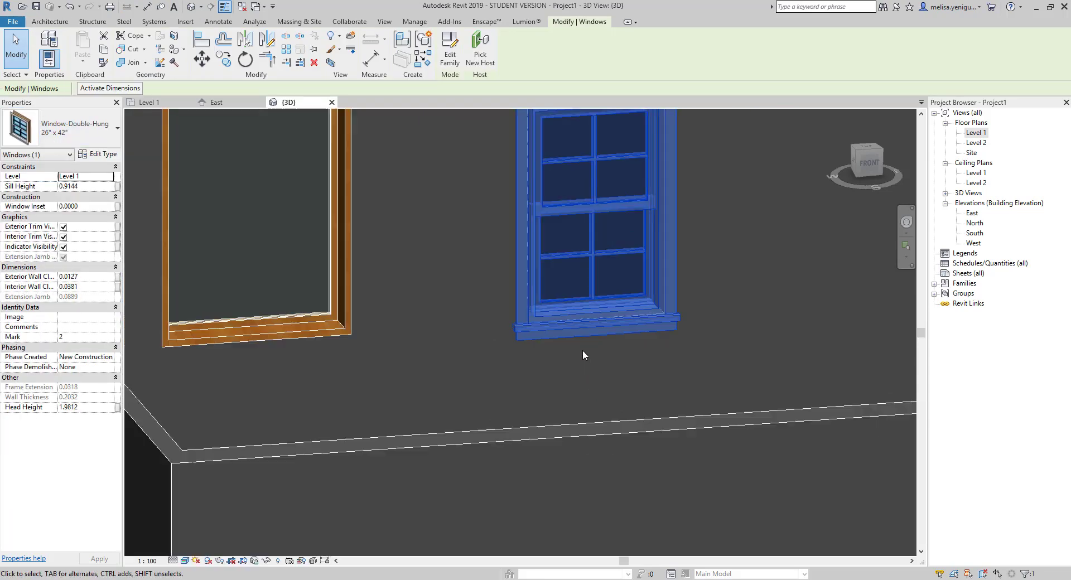
scroll(582, 350, down, 1)
click(167, 103)
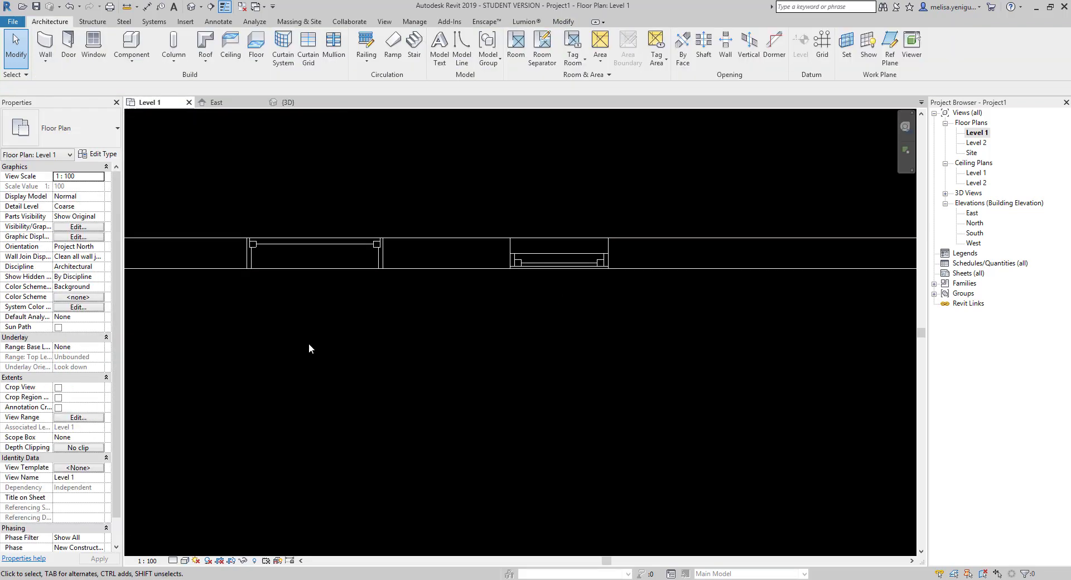
- Duplicate the left Fixed 36" x 48" window's type as a new type named pencere1
click(485, 295)
scroll(536, 335, down, 2)
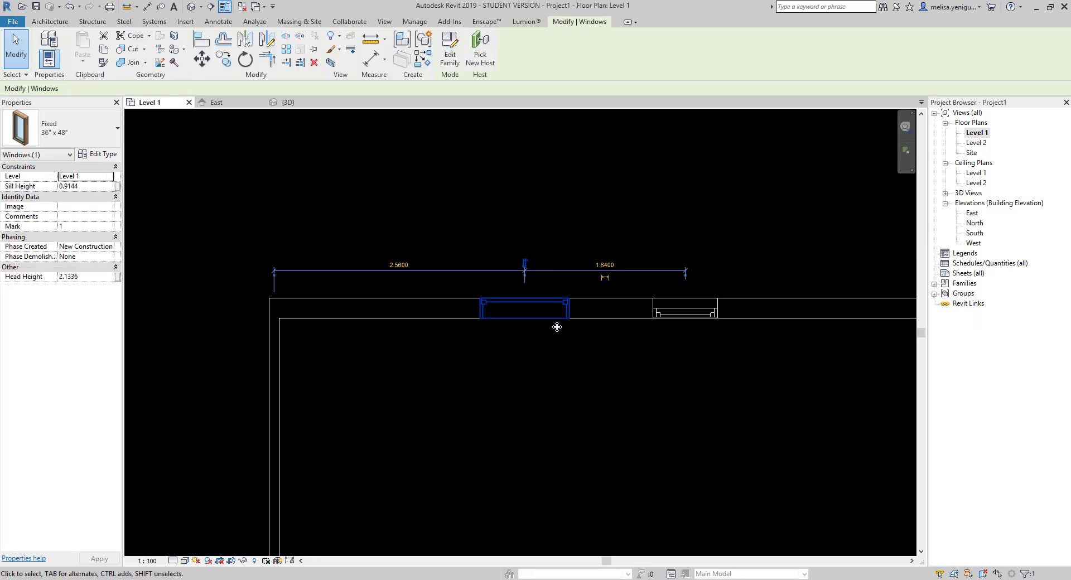
click(588, 298)
click(446, 304)
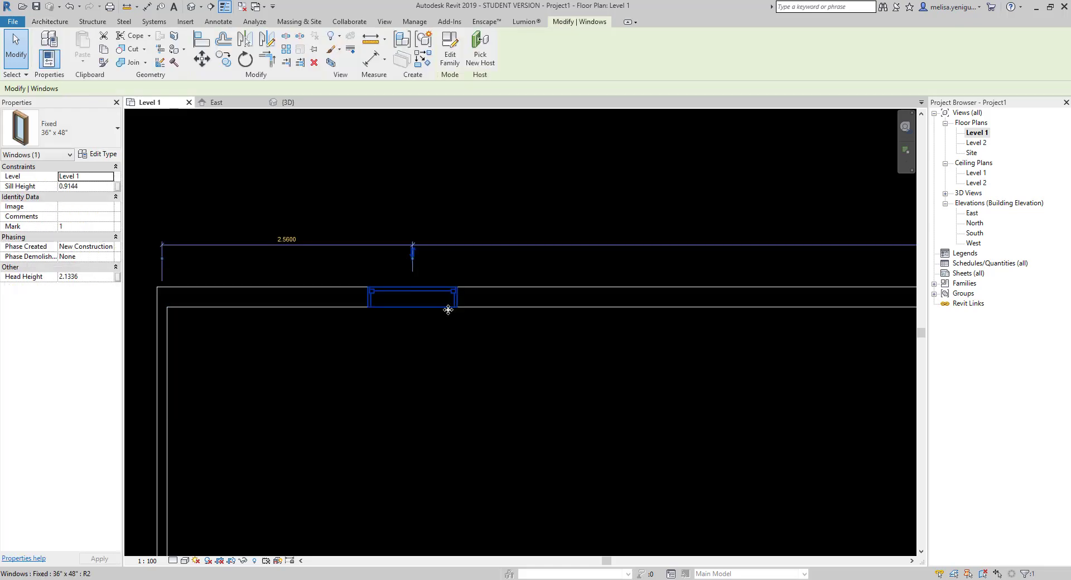
mouse_move(399, 326)
middle_down()
mouse_move(463, 319)
mouse_move(546, 283)
middle_up()
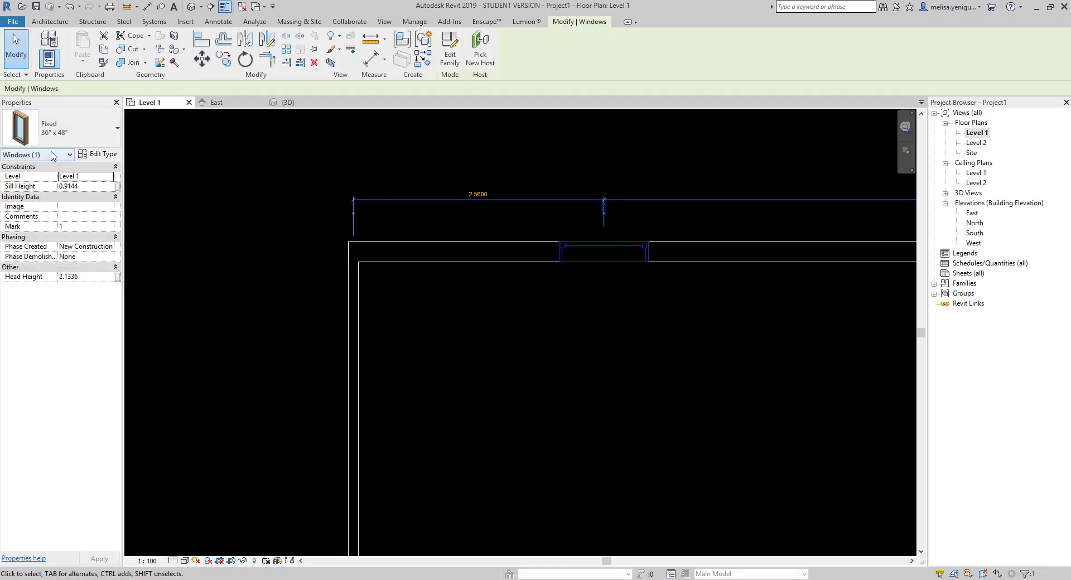
click(98, 156)
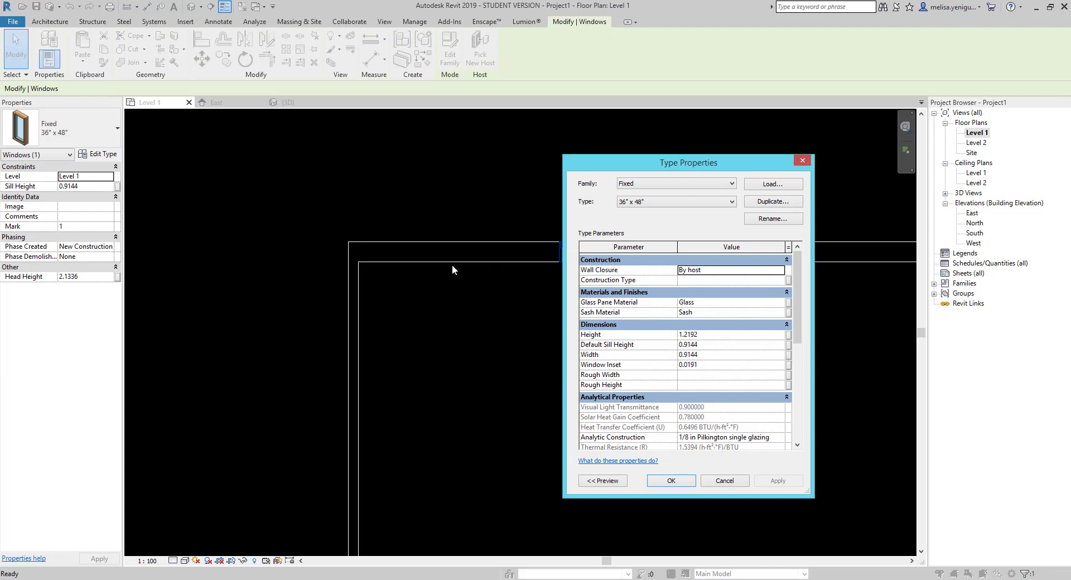
click(758, 203)
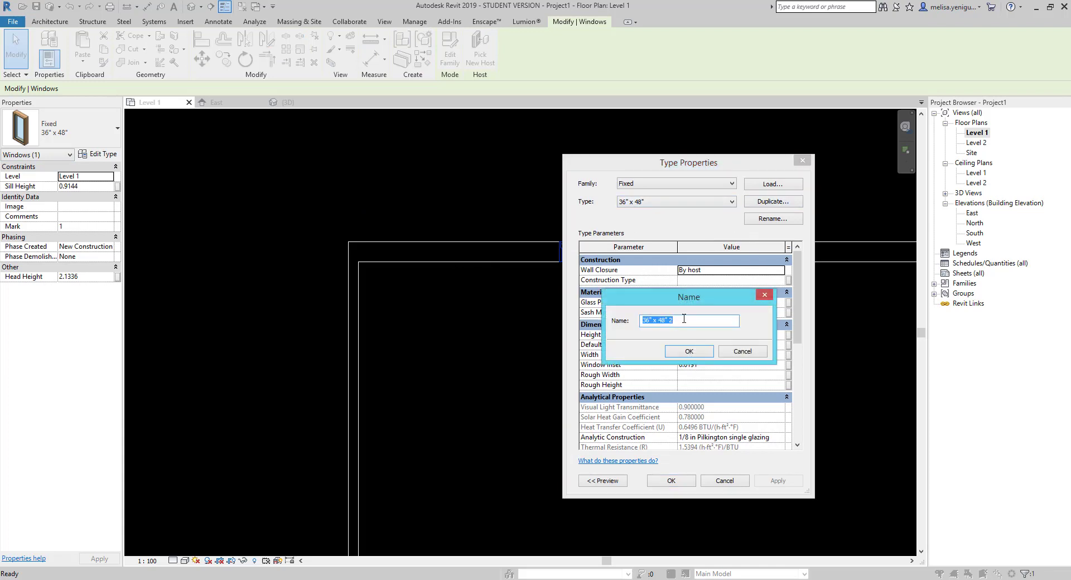
text(pencere1)
click(690, 351)
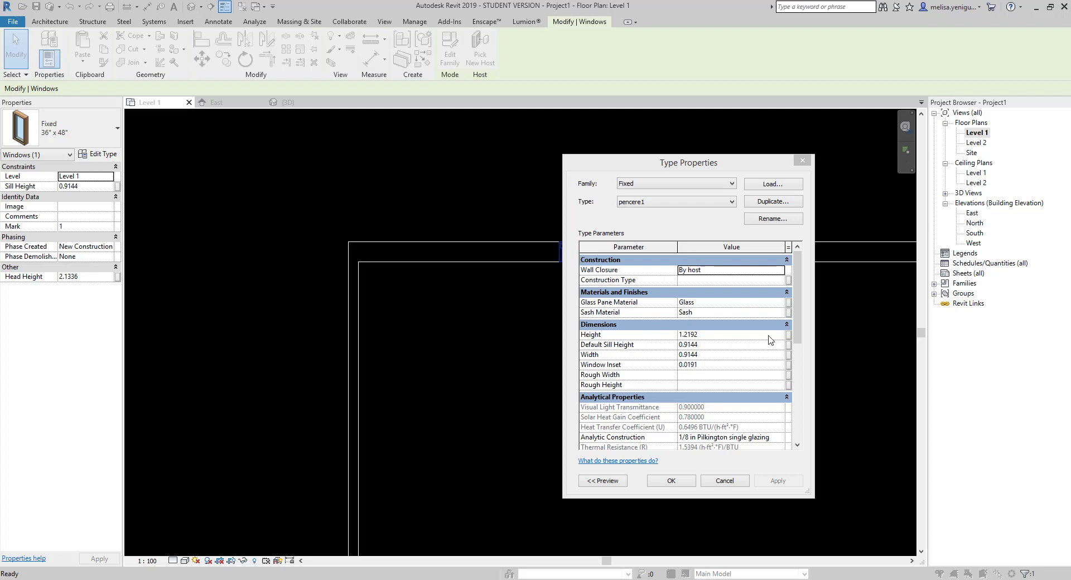
- Set the pencere1 type's Height to 2 and Width to 2 and apply it
click(725, 336)
text(2)
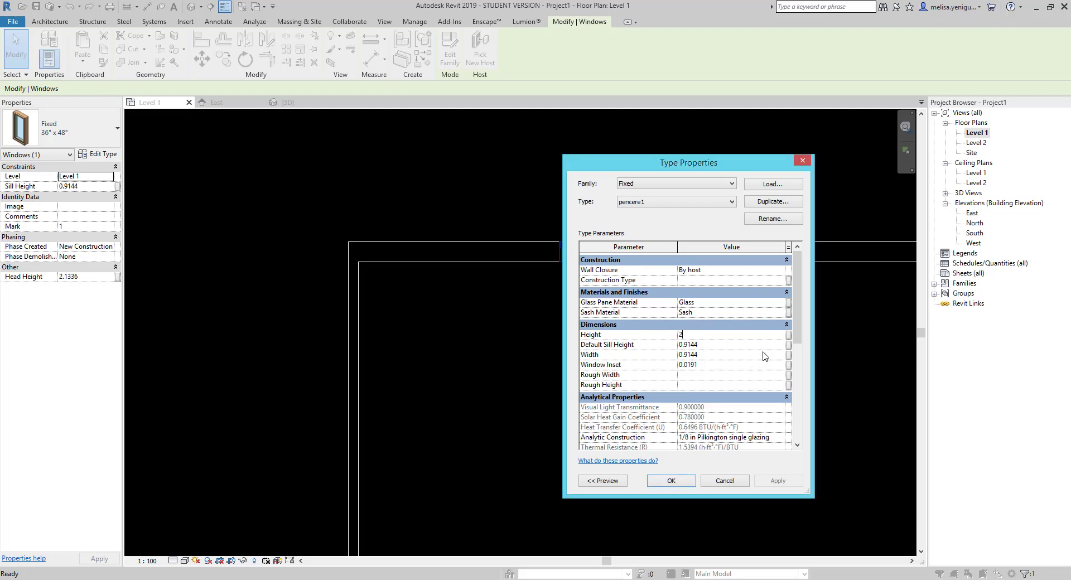
click(712, 355)
text(2)
click(716, 335)
click(669, 481)
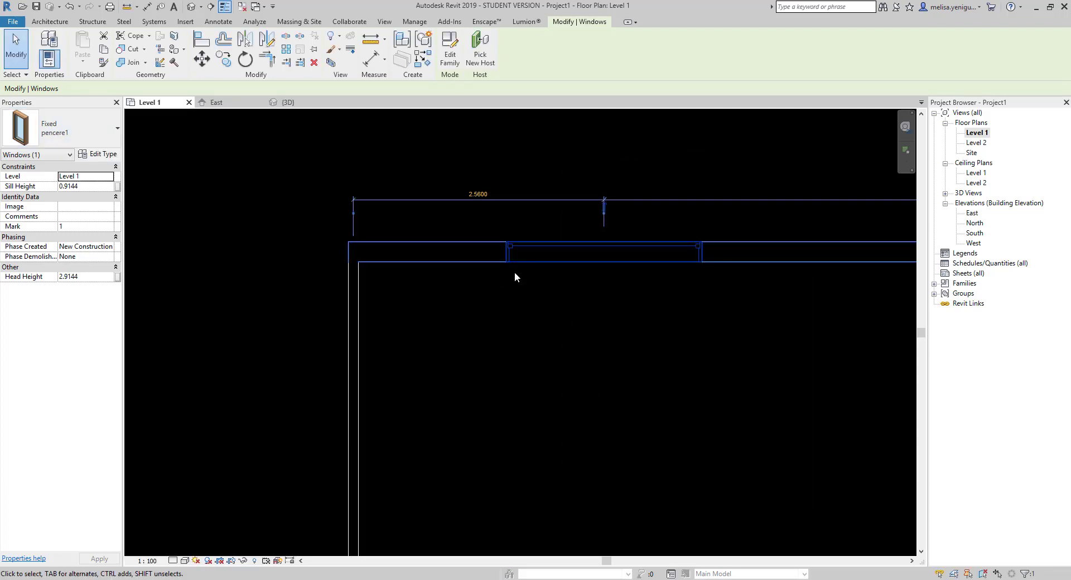
click(616, 295)
scroll(613, 292, up, 1)
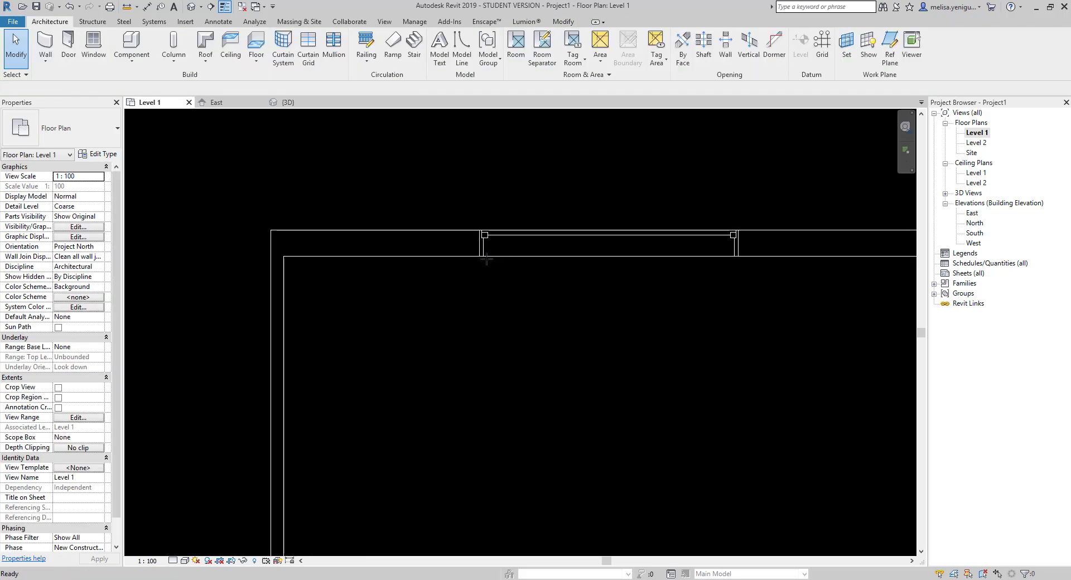
key(m)
key(e)
click(479, 256)
click(738, 256)
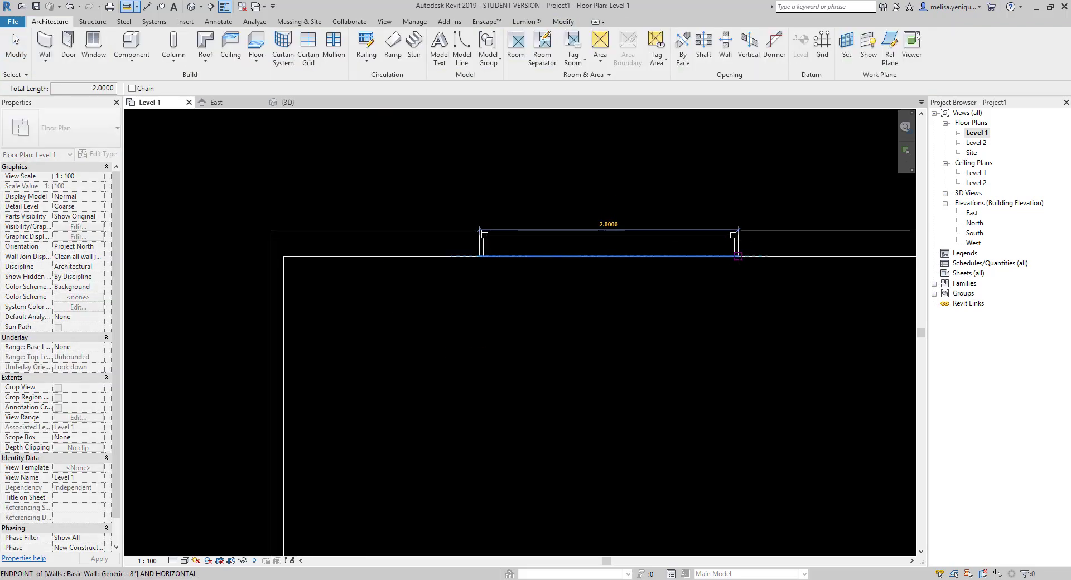
key(Escape)
key(Escape)
click(192, 7)
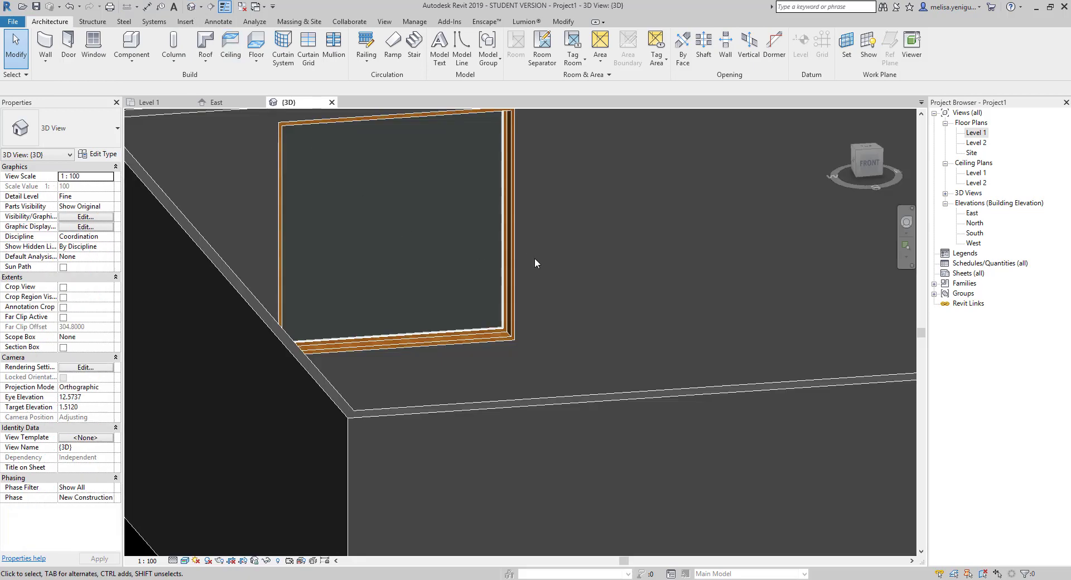
scroll(534, 263, down, 2)
mouse_move(465, 276)
shift+middle_down()
mouse_move(694, 290)
mouse_move(686, 241)
mouse_move(557, 444)
mouse_move(550, 257)
shift+middle_up()
scroll(571, 336, up, 1)
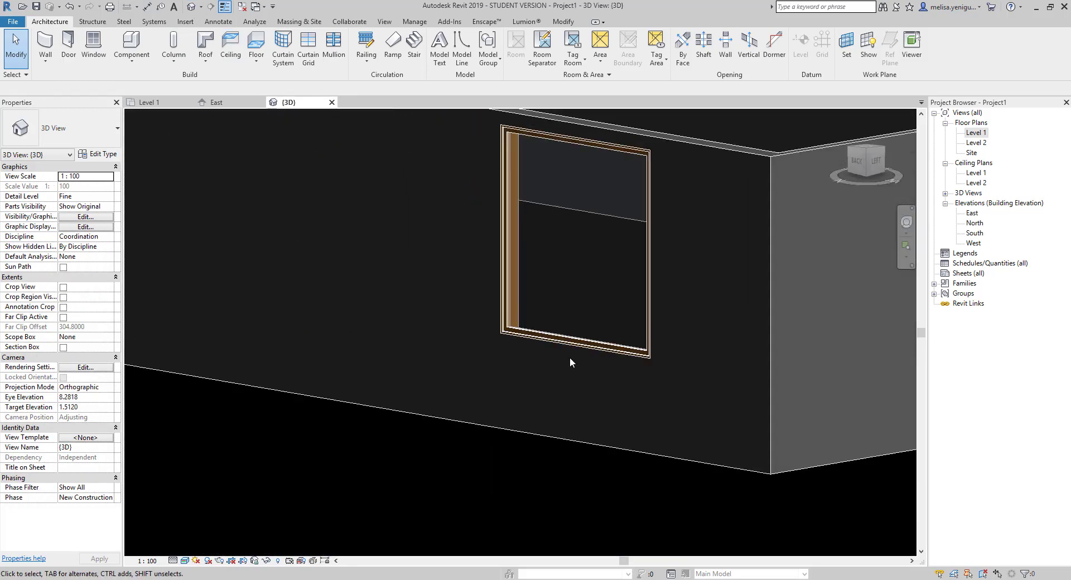
scroll(570, 357, down, 1)
scroll(620, 365, down, 2)
shift+middle_drag(625, 363, 342, 399)
click(147, 102)
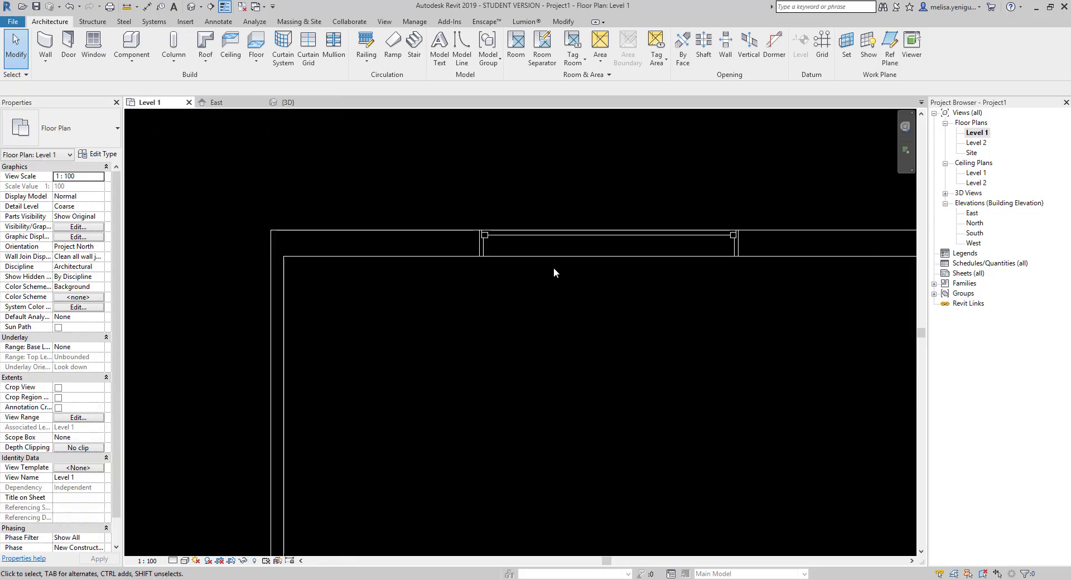
scroll(443, 276, down, 2)
scroll(498, 309, down, 2)
middle_drag(499, 308, 543, 310)
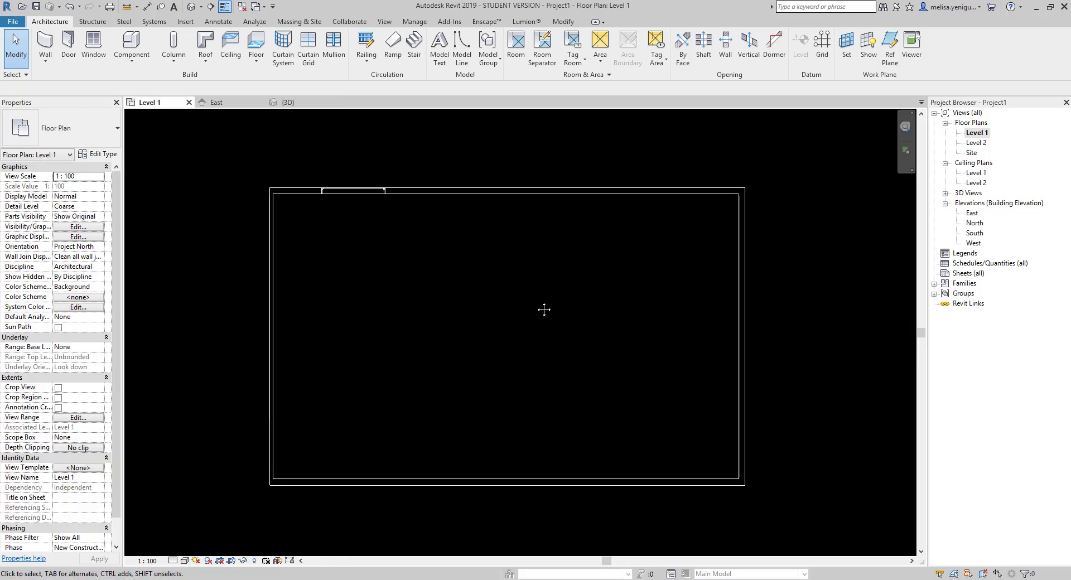